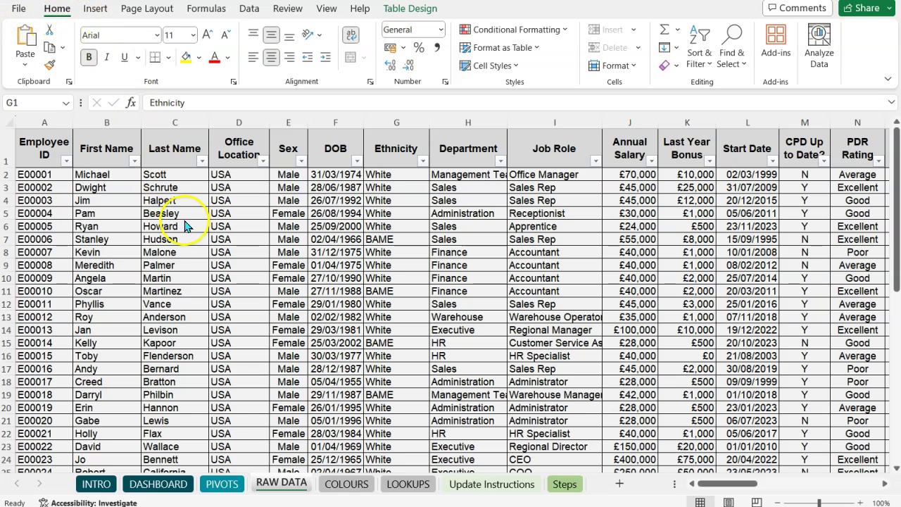
# Step: Look over the employee records and the Last Name filter list
pyautogui.moveTo(44, 148); pyautogui.dragTo(418, 250)
pyautogui.click(417, 249)
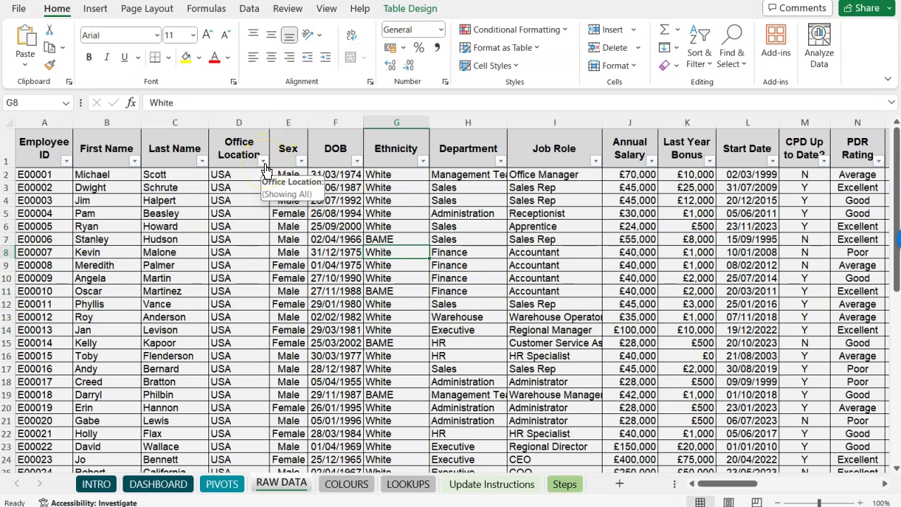
pyautogui.click(186, 151)
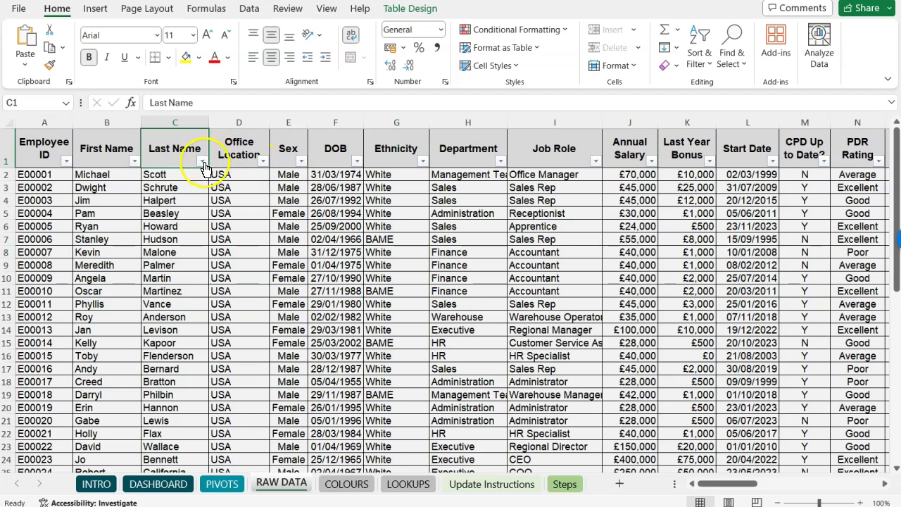
pyautogui.click(204, 162)
pyautogui.click(204, 162)
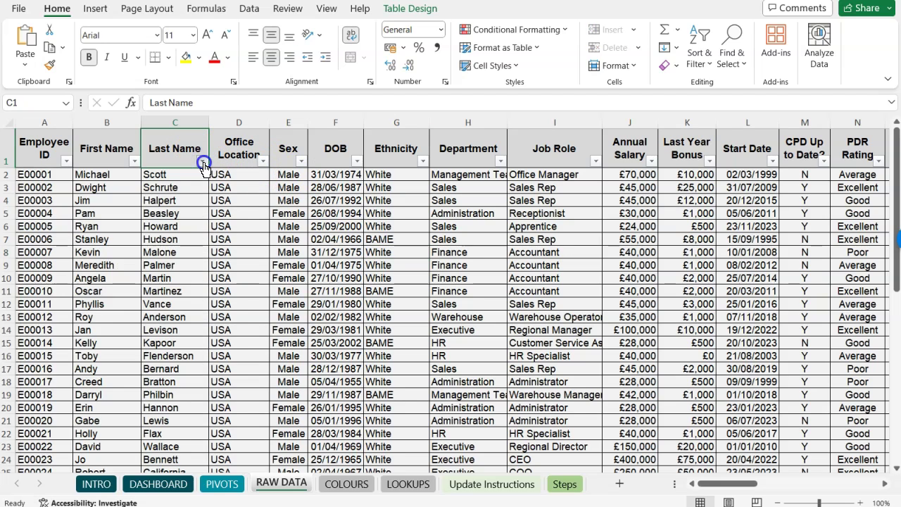
pyautogui.click(113, 174)
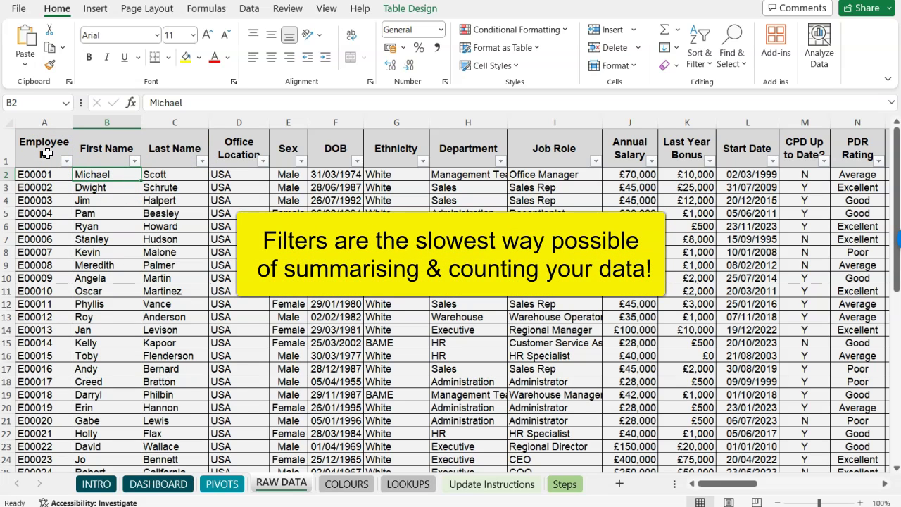
pyautogui.moveTo(46, 153); pyautogui.dragTo(369, 212)
# Step: Filter the Ethnicity column to show only White employees
pyautogui.click(423, 164)
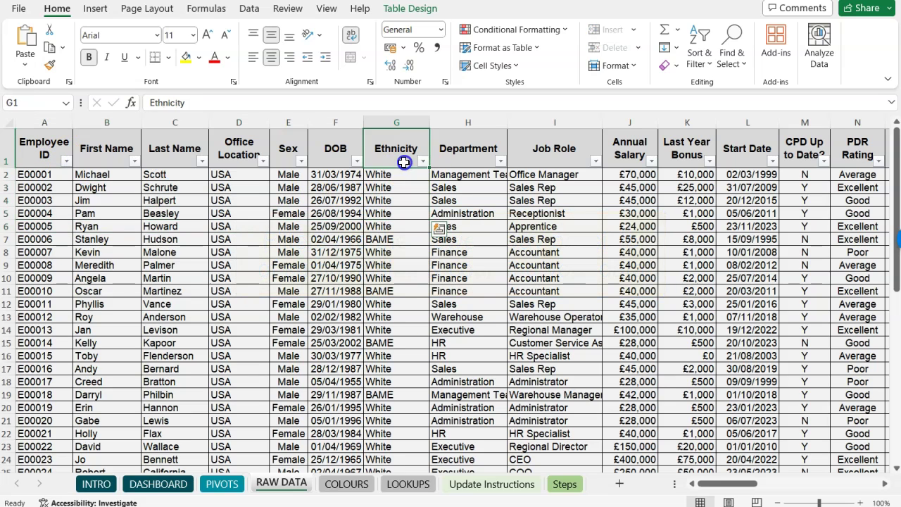
pyautogui.click(423, 162)
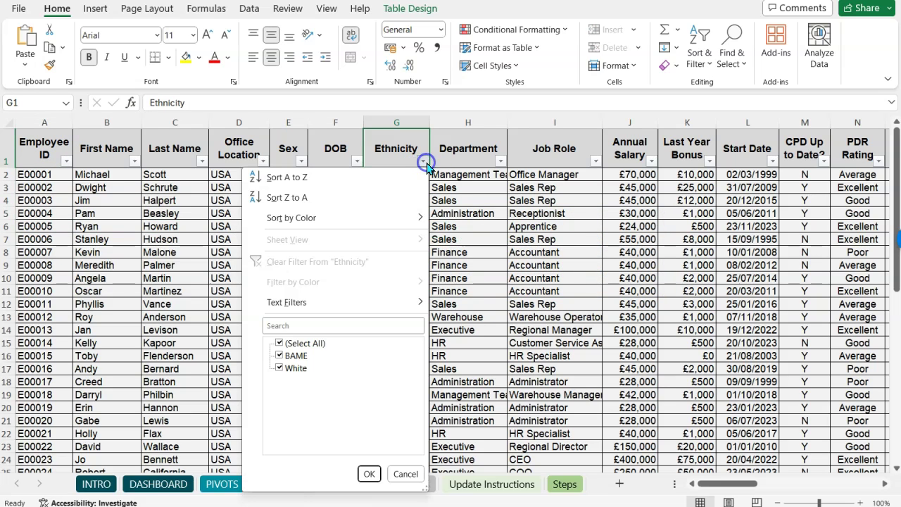
pyautogui.click(279, 344)
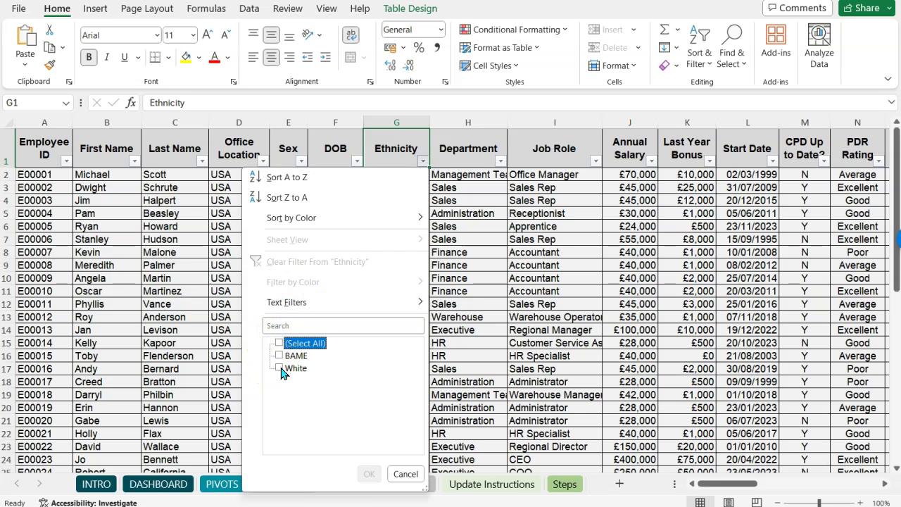
pyautogui.click(280, 368)
pyautogui.click(369, 474)
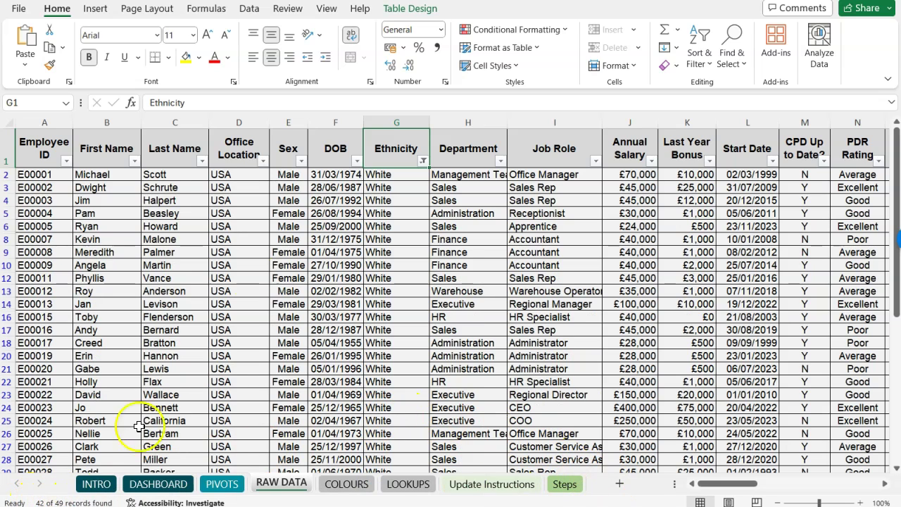
# Step: Re-include BAME in the Ethnicity filter so all employees show again
pyautogui.click(422, 161)
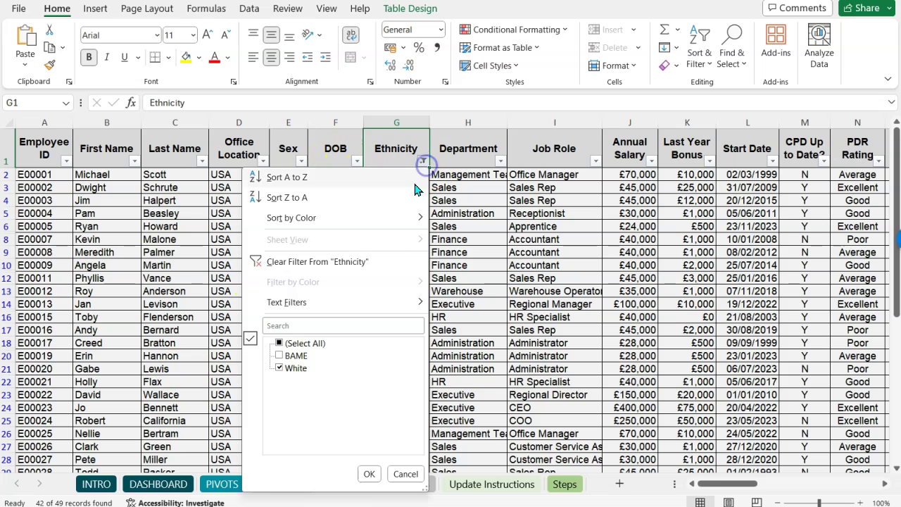
pyautogui.click(279, 356)
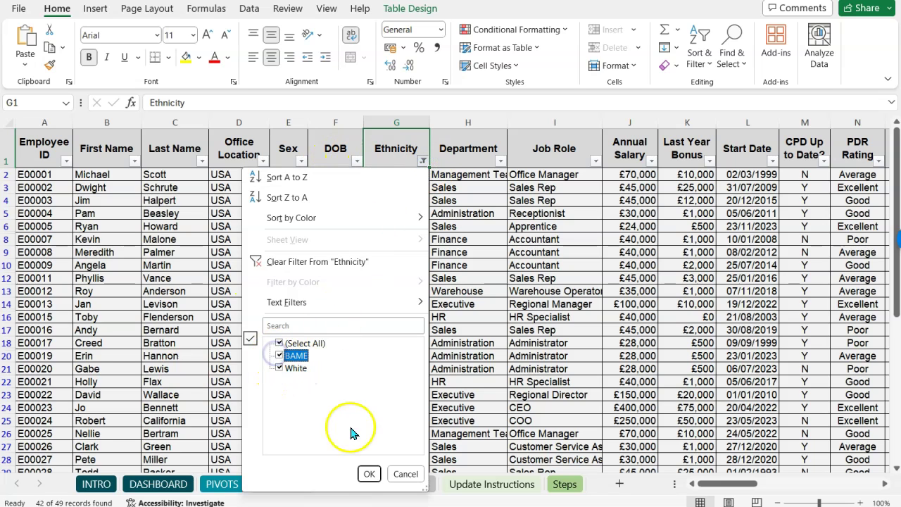
pyautogui.click(369, 472)
pyautogui.click(285, 238)
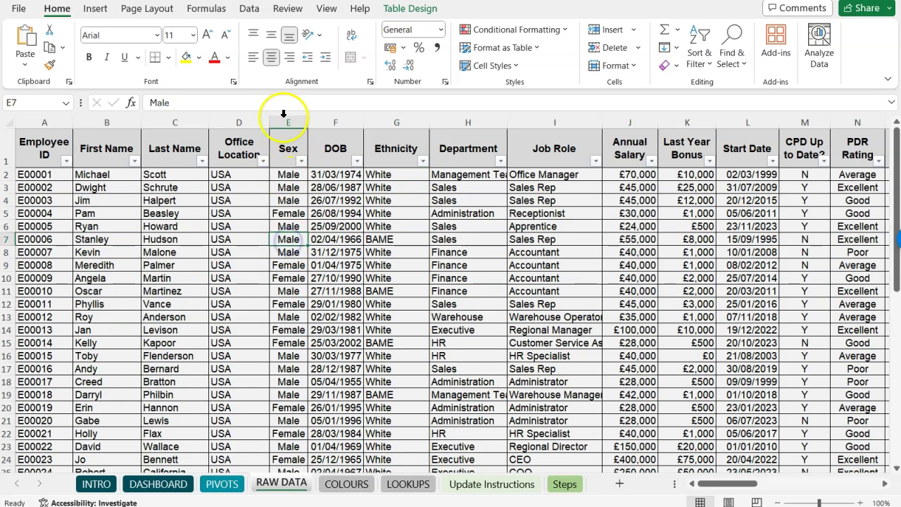
# Step: Insert PivotTable1 from the PeopleData table onto a new worksheet, Sheet1
pyautogui.click(95, 10)
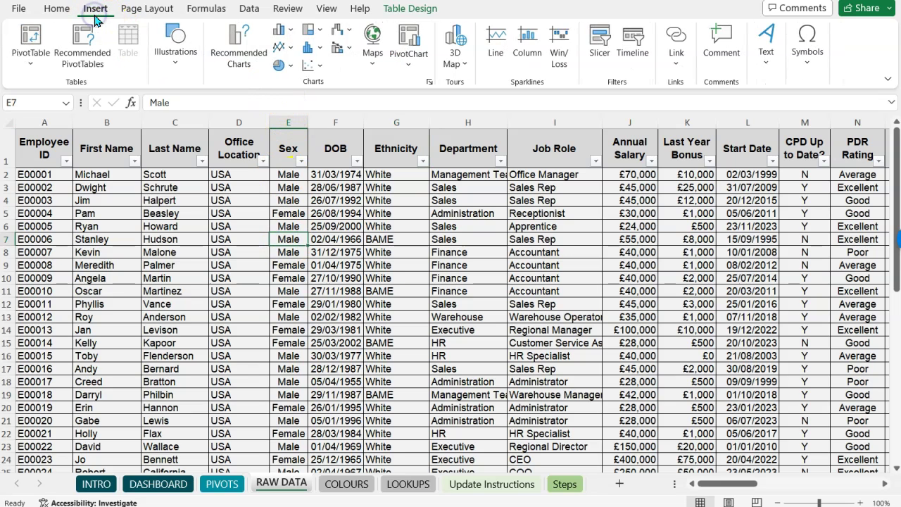
pyautogui.click(30, 44)
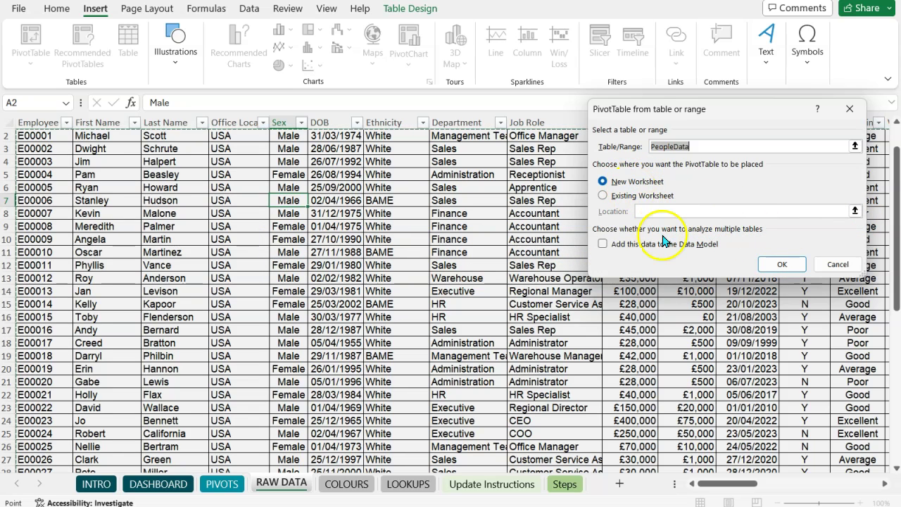
pyautogui.click(777, 265)
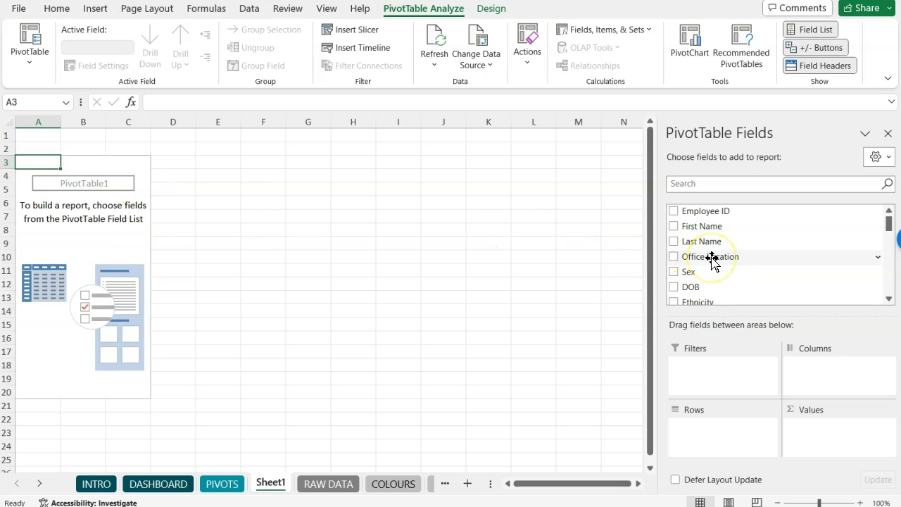
# Step: Place Count of Employee ID in Values, Office Location in Rows and Sex in Columns
pyautogui.scroll(-8, 712, 261)
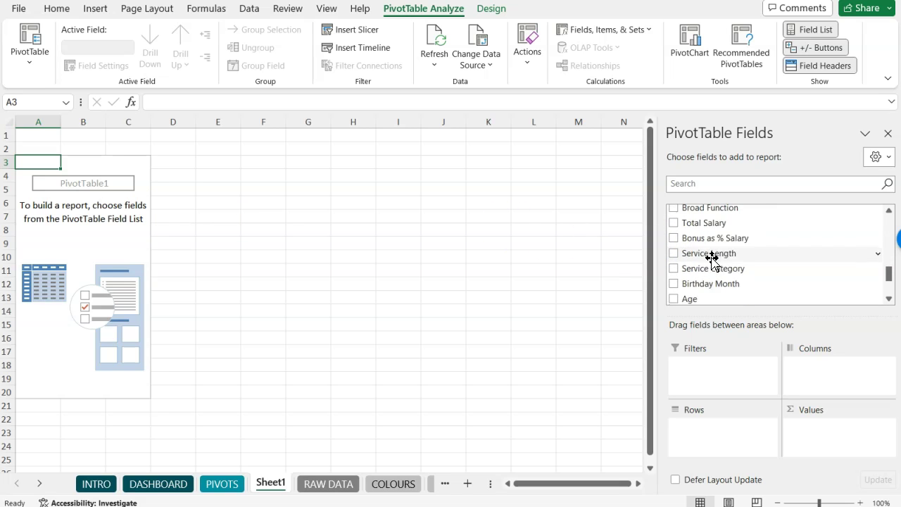
pyautogui.scroll(-2, 713, 259)
pyautogui.scroll(10, 712, 258)
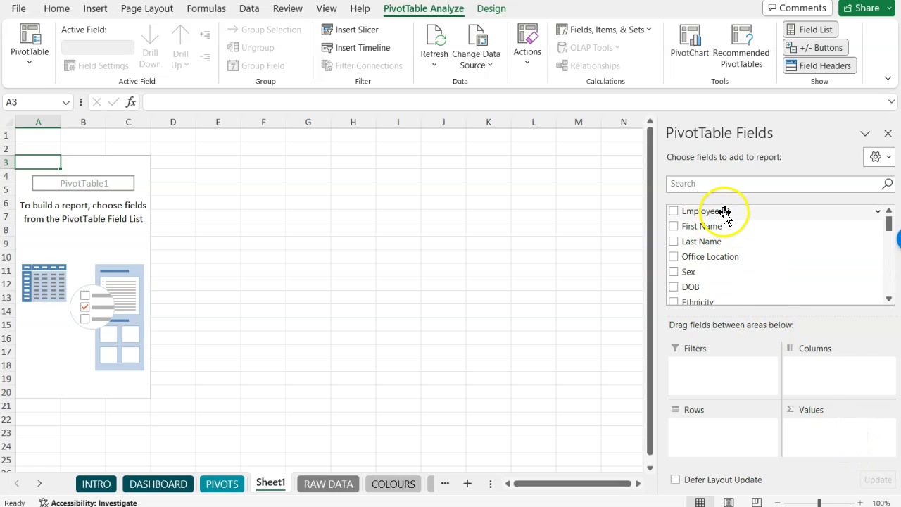
pyautogui.moveTo(725, 215); pyautogui.dragTo(828, 432)
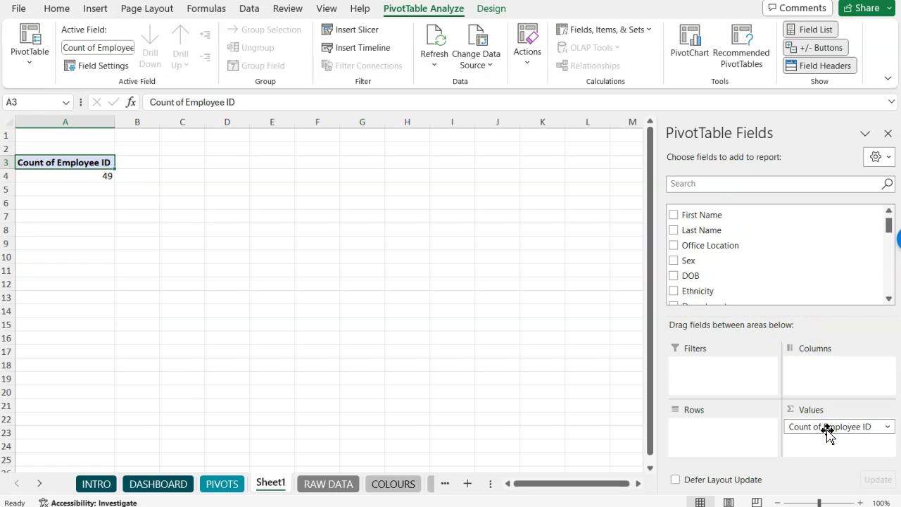
pyautogui.click(77, 175)
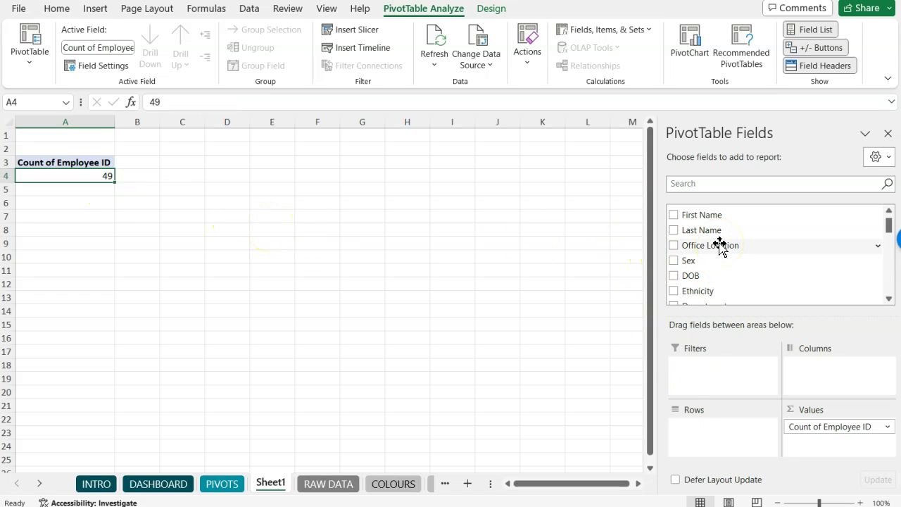
pyautogui.moveTo(720, 247); pyautogui.dragTo(724, 280)
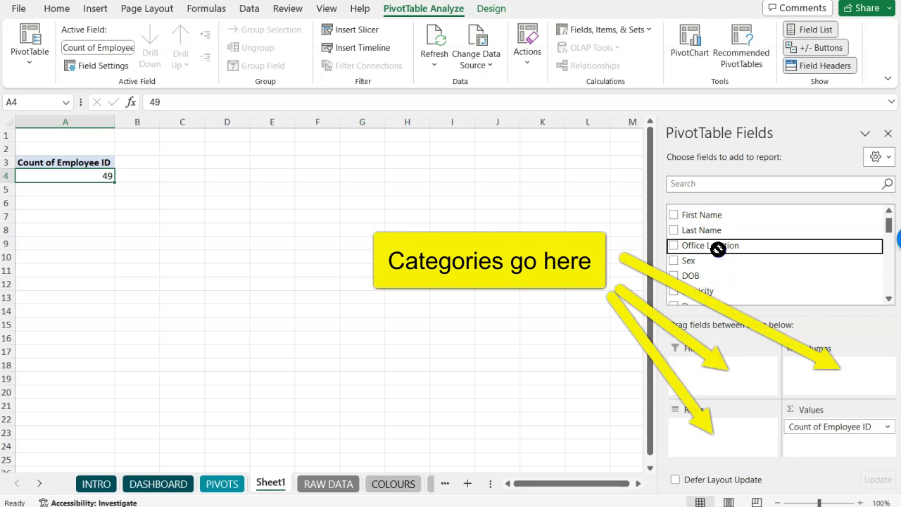
pyautogui.moveTo(717, 252); pyautogui.dragTo(715, 443)
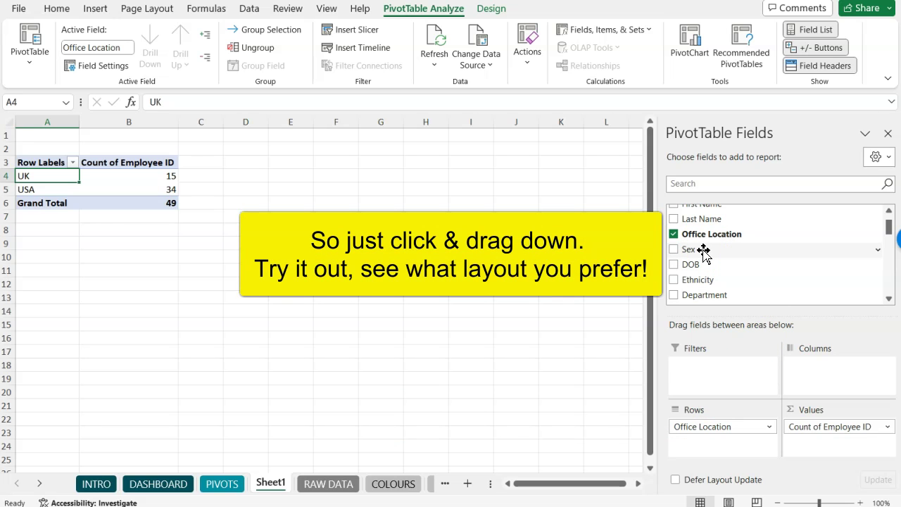
pyautogui.moveTo(703, 250); pyautogui.dragTo(825, 376)
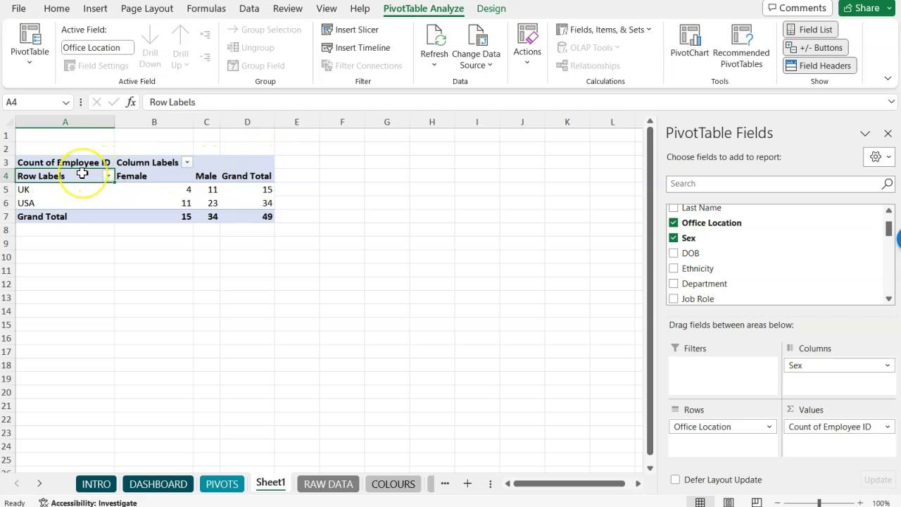
pyautogui.moveTo(83, 174); pyautogui.dragTo(150, 177)
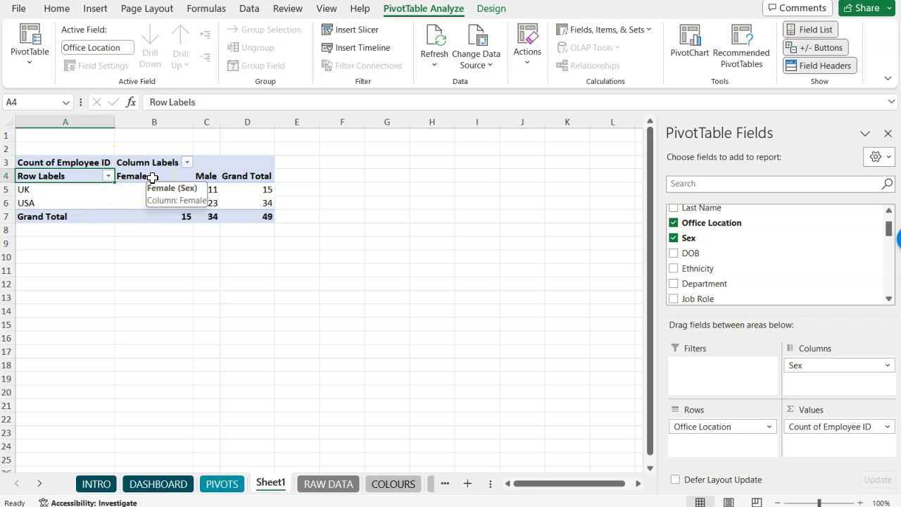
# Step: In PivotTable Options, turn off Autofit column widths on update and show 0 for empty cells
pyautogui.rightClick(152, 178)
pyautogui.click(160, 212)
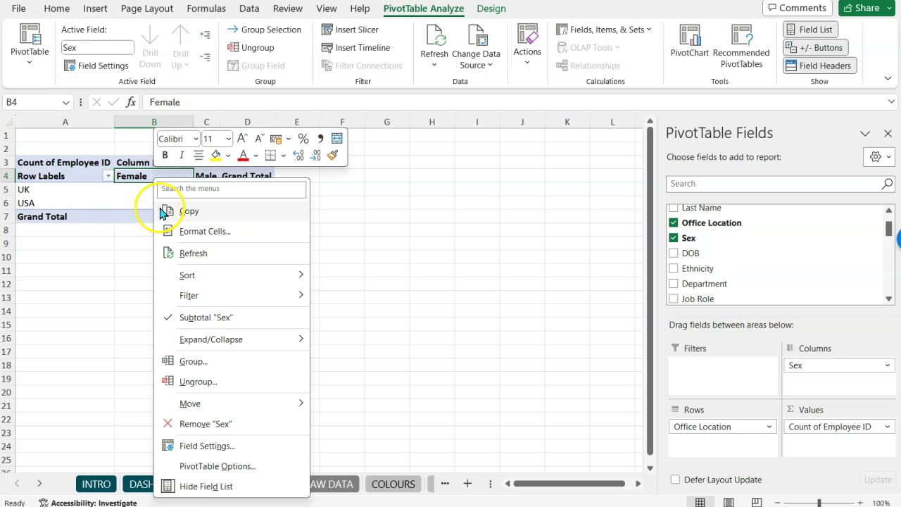
pyautogui.click(221, 465)
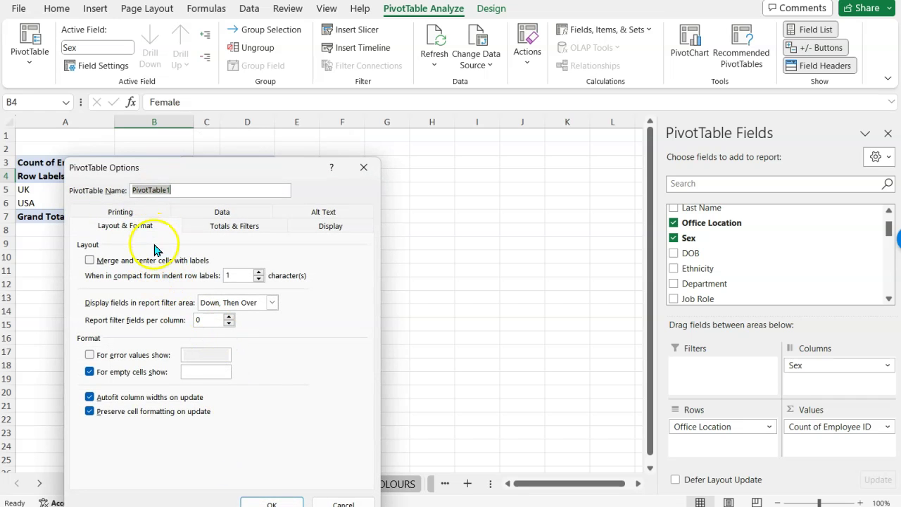
pyautogui.click(89, 397)
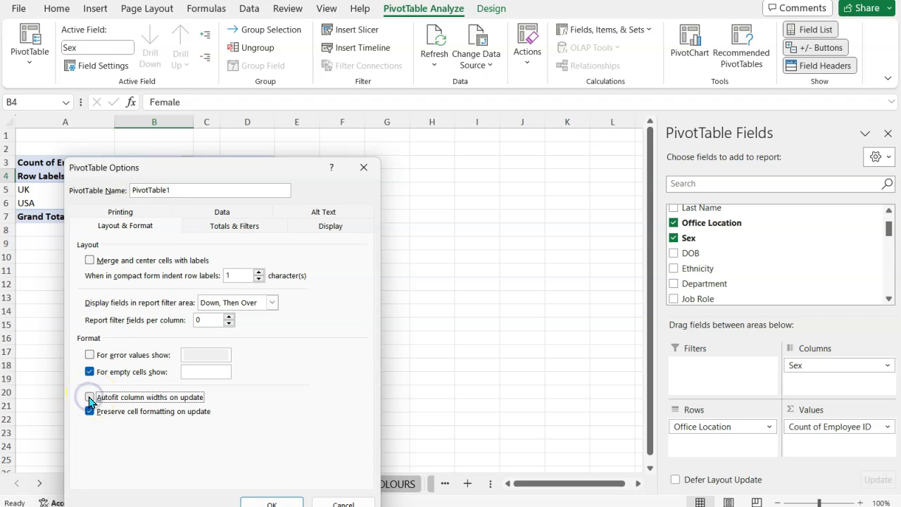
pyautogui.click(201, 370)
pyautogui.click(272, 503)
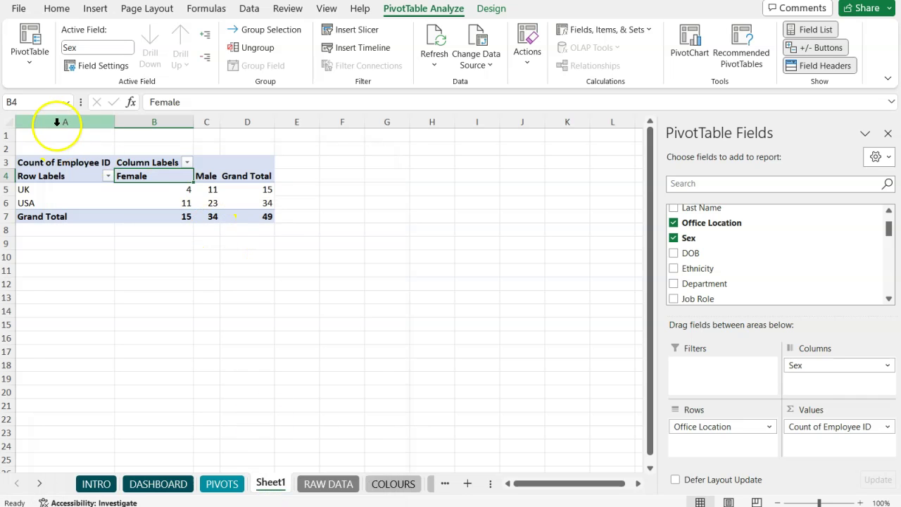
# Step: Add Ethnicity to the pivot's Columns, then remove it, keeping Female/Male counts
pyautogui.moveTo(71, 121)
pyautogui.mouseDown()
pyautogui.moveTo(235, 132)
pyautogui.moveTo(221, 121)
pyautogui.moveTo(252, 122)
pyautogui.mouseUp()
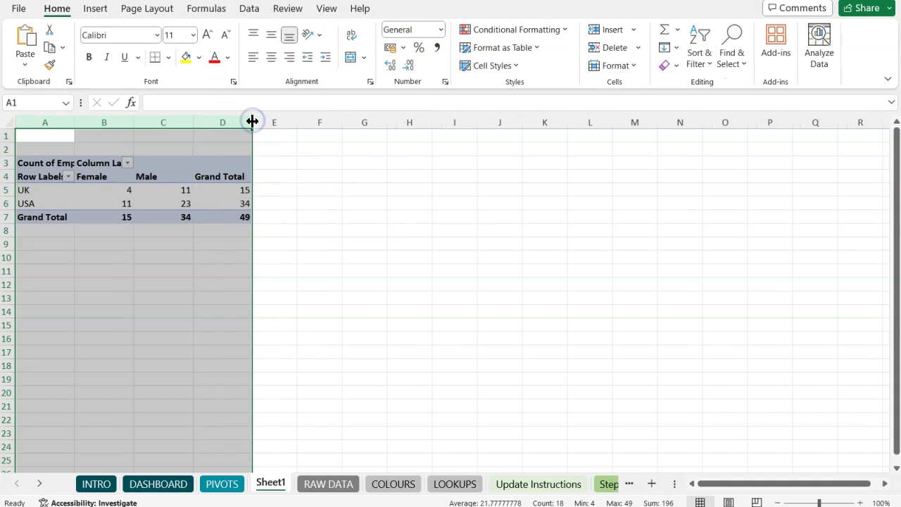
pyautogui.click(51, 177)
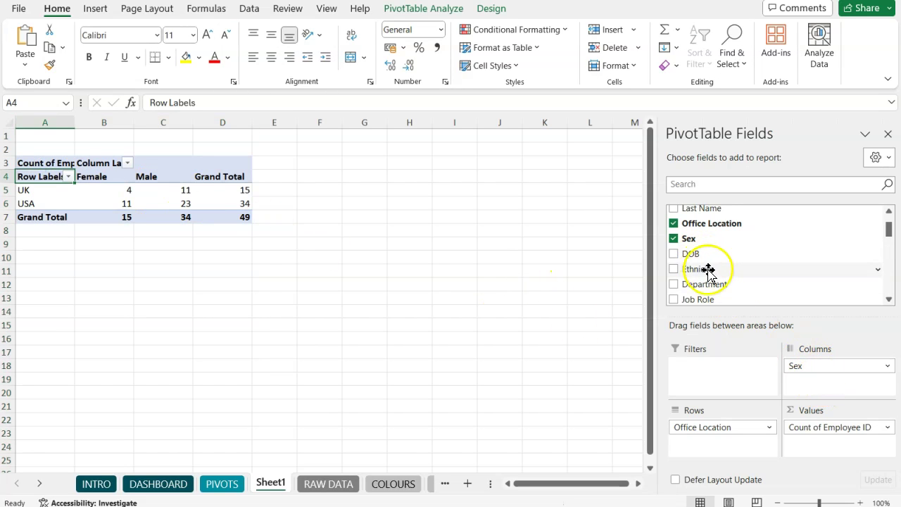
pyautogui.moveTo(711, 275); pyautogui.dragTo(855, 380)
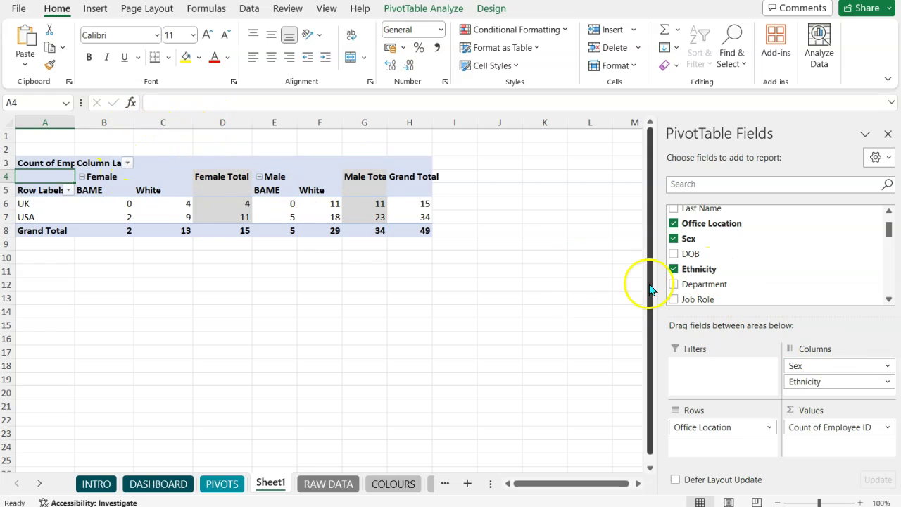
pyautogui.moveTo(827, 384); pyautogui.dragTo(751, 274)
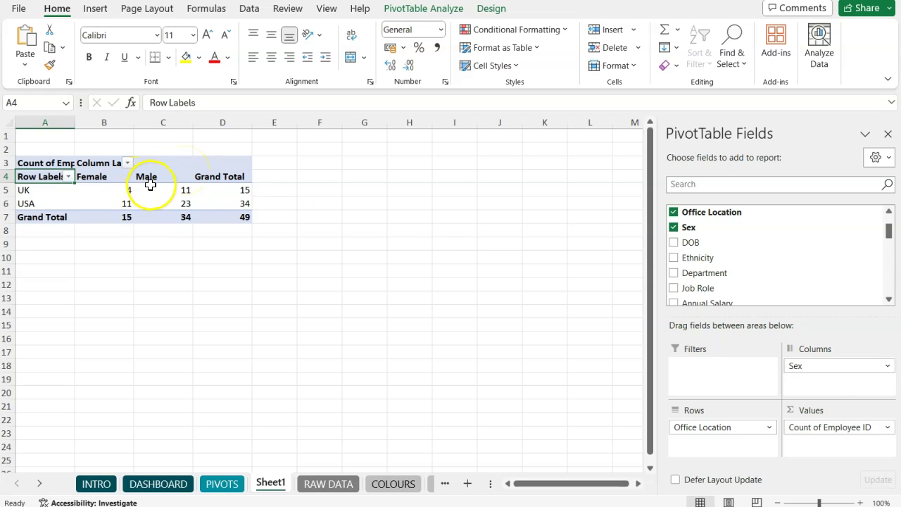
pyautogui.moveTo(156, 184)
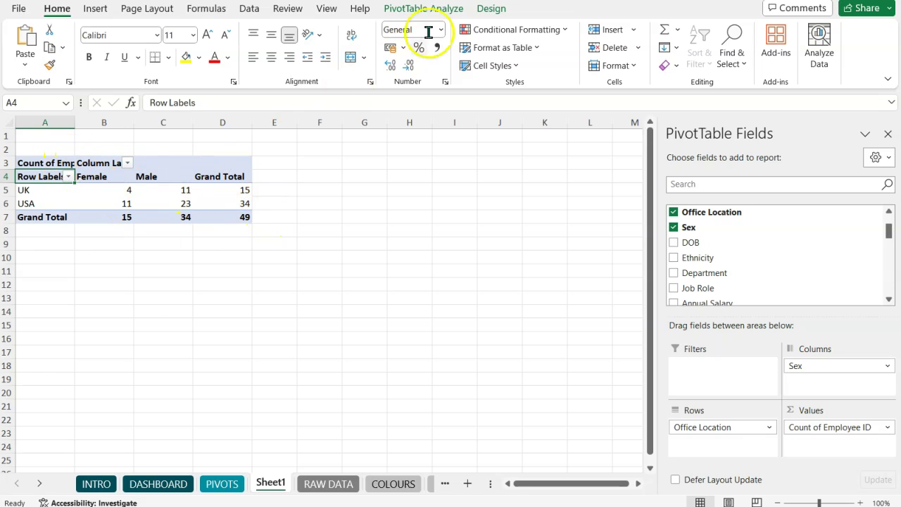
# Step: Apply the Light Blue, Pivot Style Medium 2 style to the pivot table
pyautogui.click(428, 9)
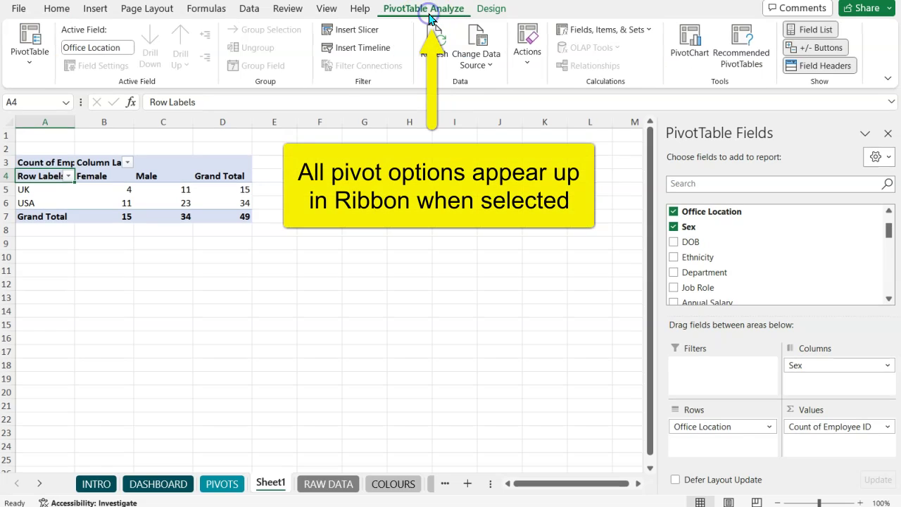
pyautogui.click(492, 9)
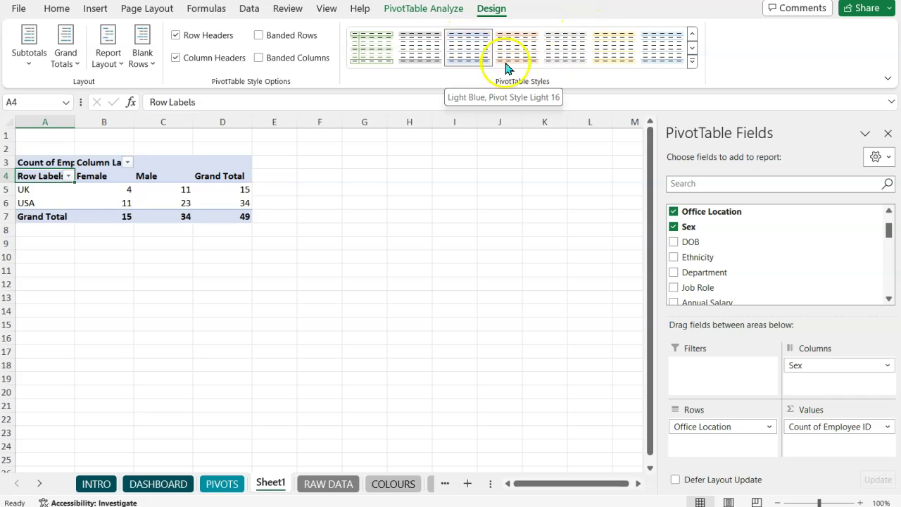
pyautogui.click(693, 62)
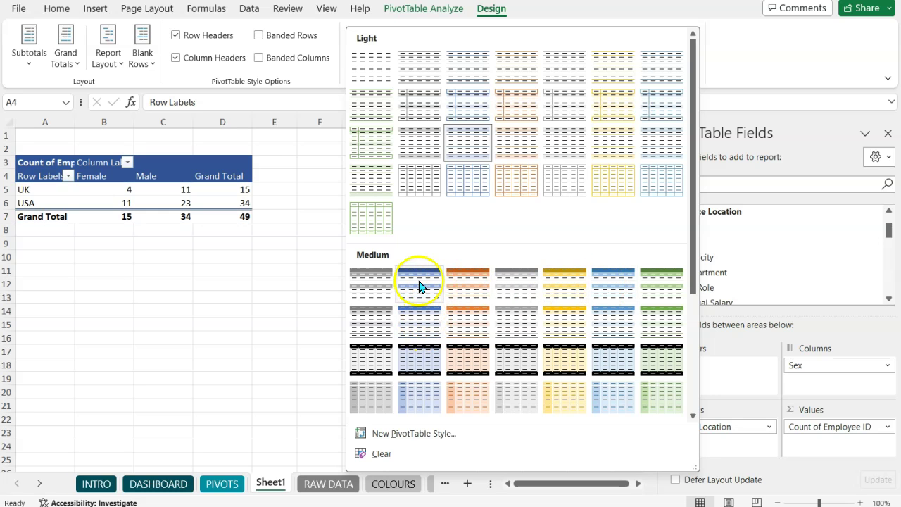
pyautogui.scroll(-3, 419, 289)
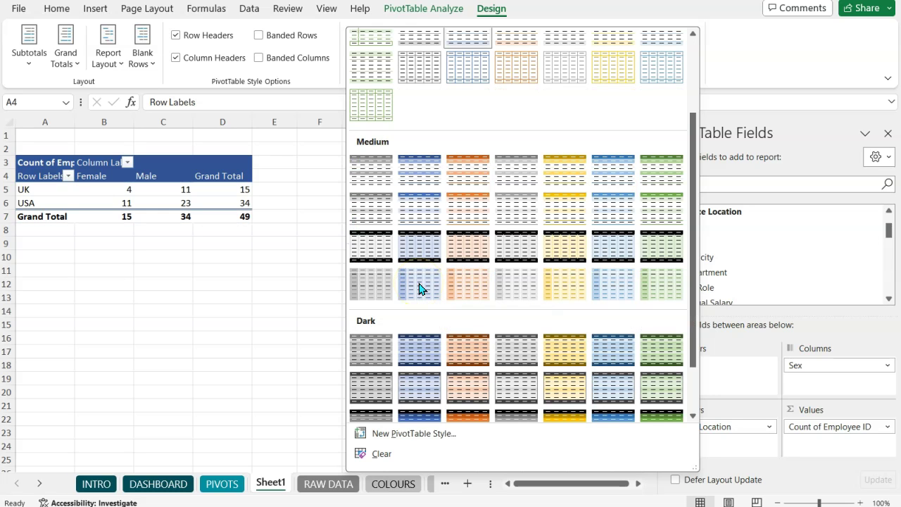
pyautogui.click(422, 168)
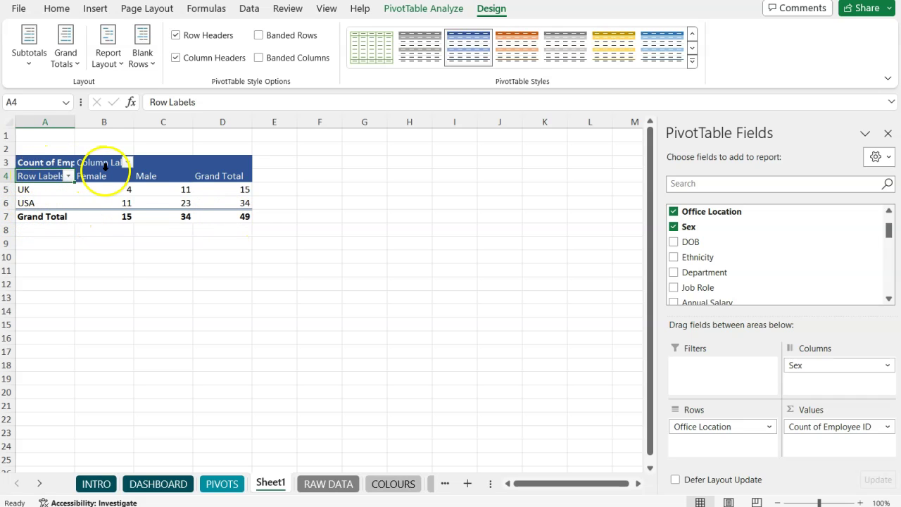
# Step: Centre the Female, Male and Grand Total columns of the pivot
pyautogui.moveTo(104, 169); pyautogui.dragTo(192, 176)
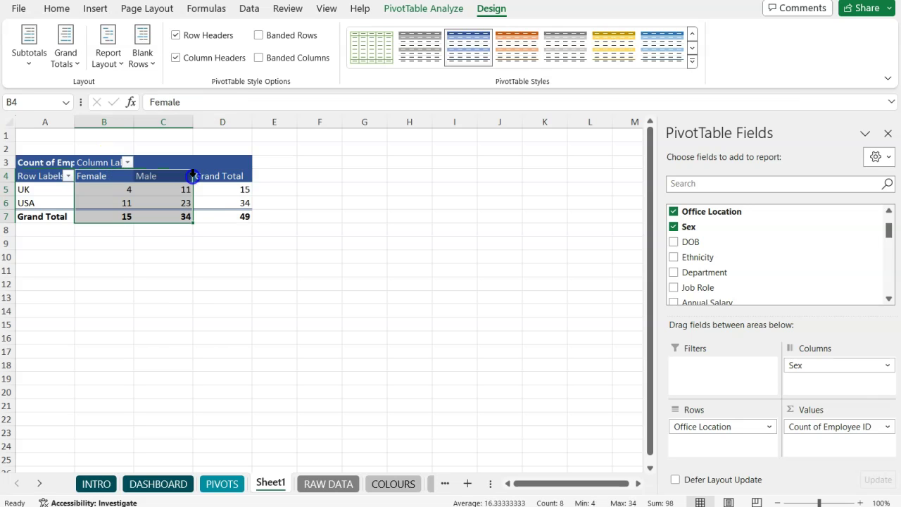
pyautogui.click(58, 9)
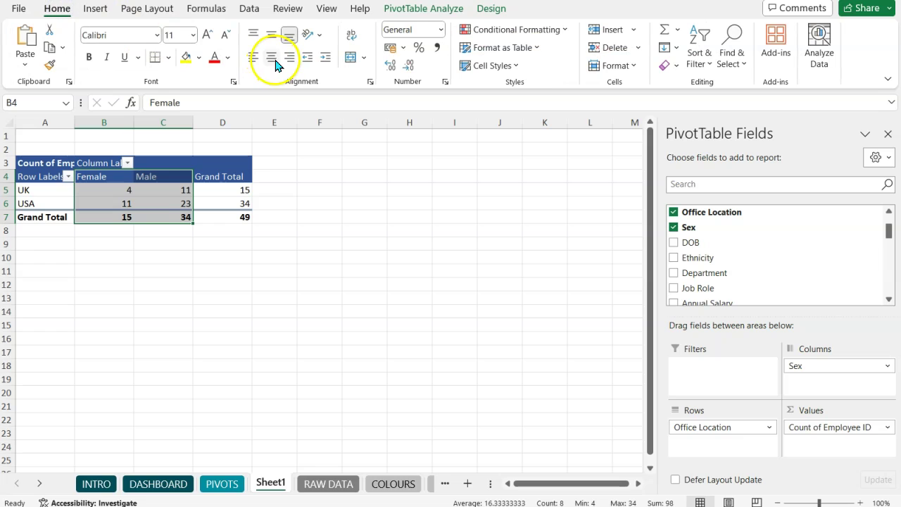
pyautogui.click(273, 59)
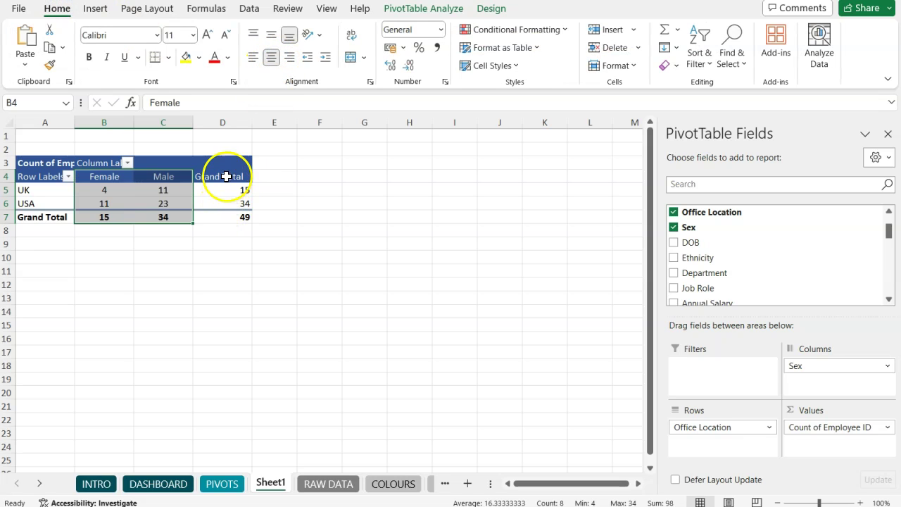
pyautogui.click(169, 170)
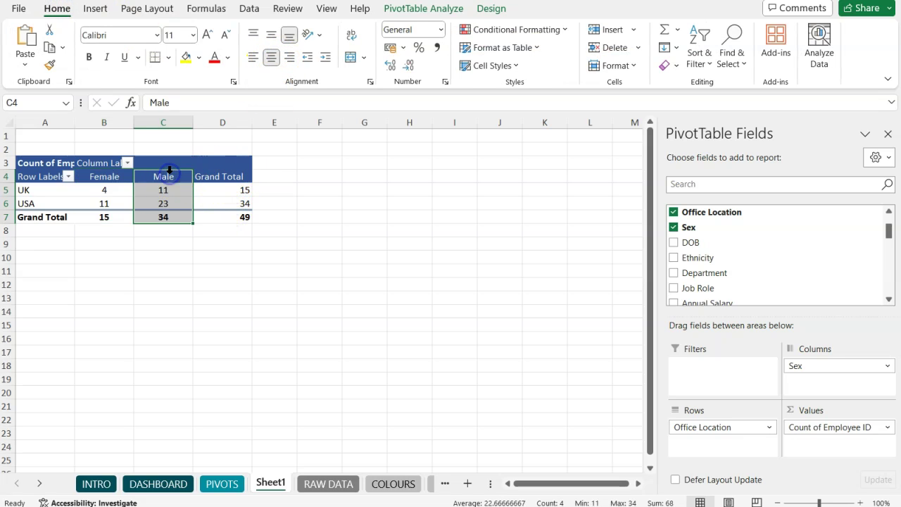
pyautogui.moveTo(169, 171); pyautogui.dragTo(105, 171)
pyautogui.click(226, 172)
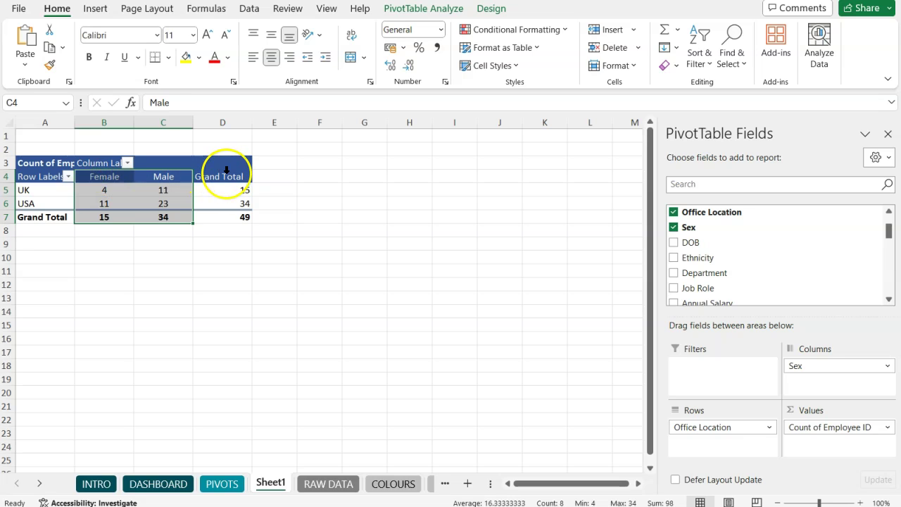
pyautogui.click(271, 57)
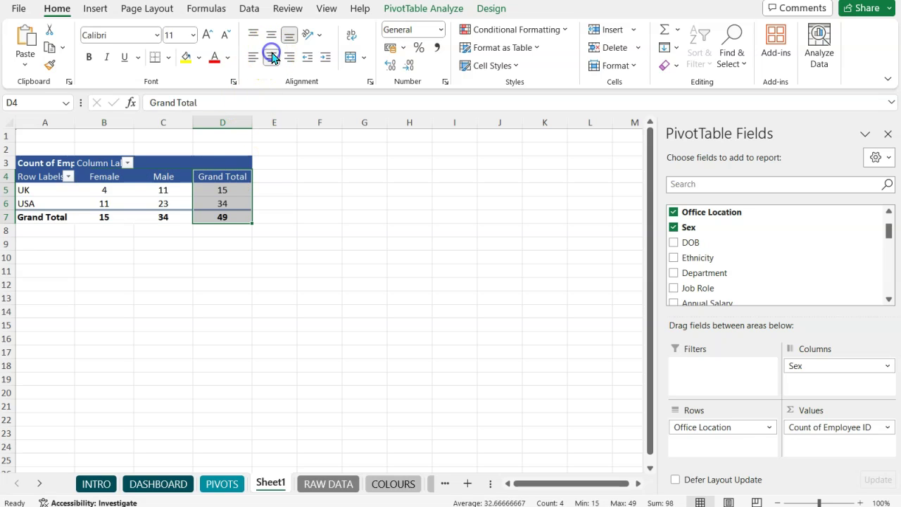
# Step: Rename the Grand Total heading to TOTAL
pyautogui.click(225, 180)
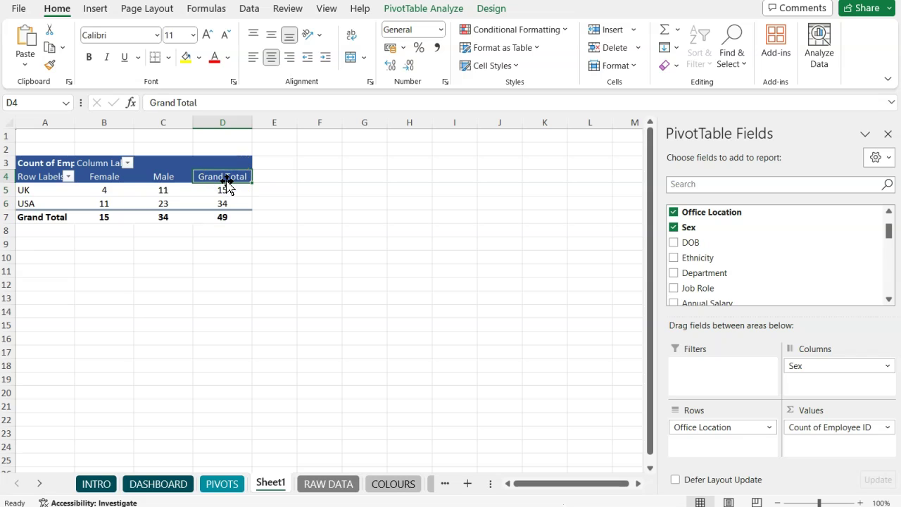
pyautogui.write('T')
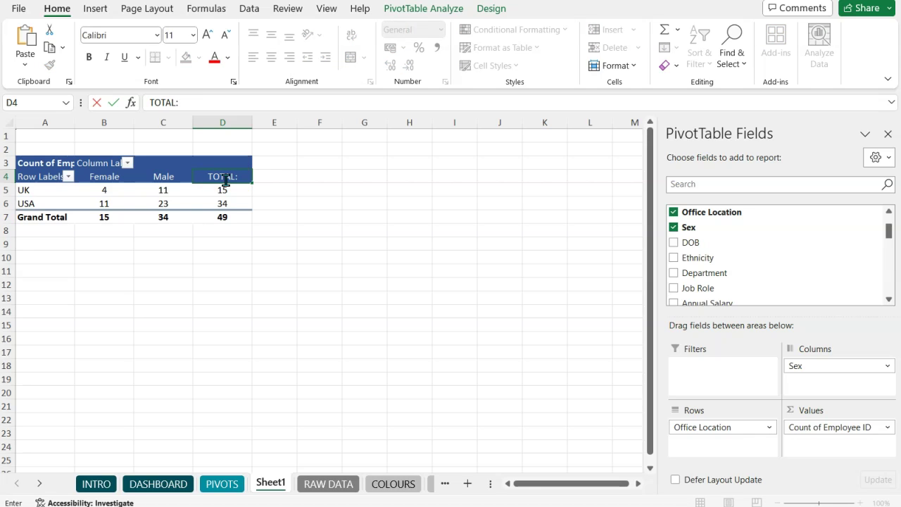
pyautogui.write('OTAL')
pyautogui.press('Return')
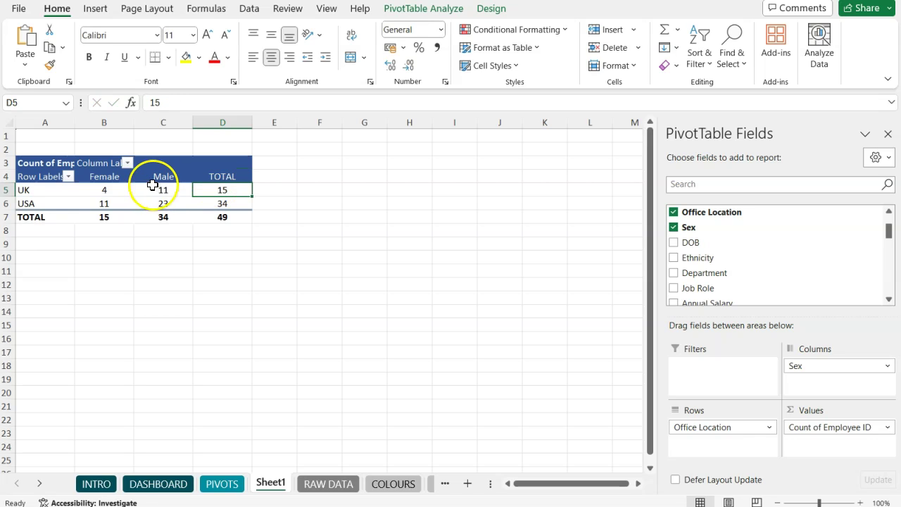
# Step: Centre the row labels in column A, from Row Labels to TOTAL
pyautogui.click(19, 189)
pyautogui.click(21, 217)
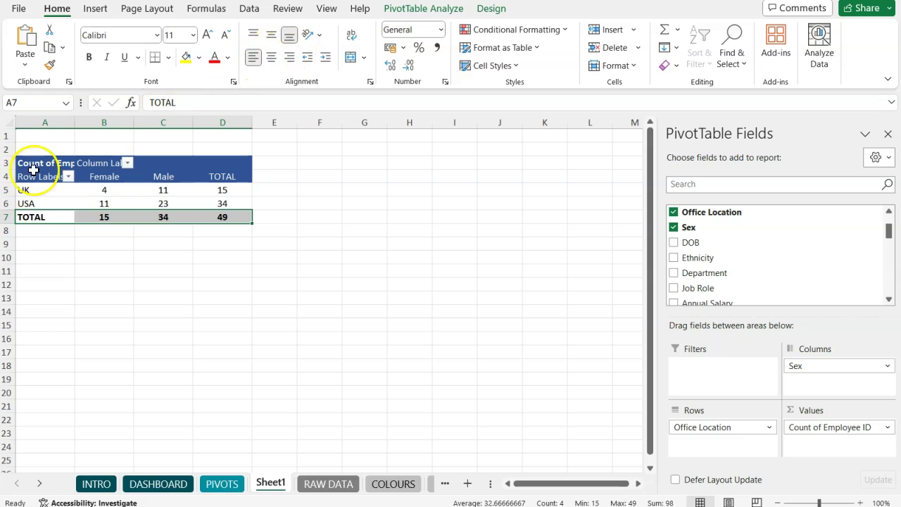
pyautogui.moveTo(37, 174); pyautogui.dragTo(35, 213)
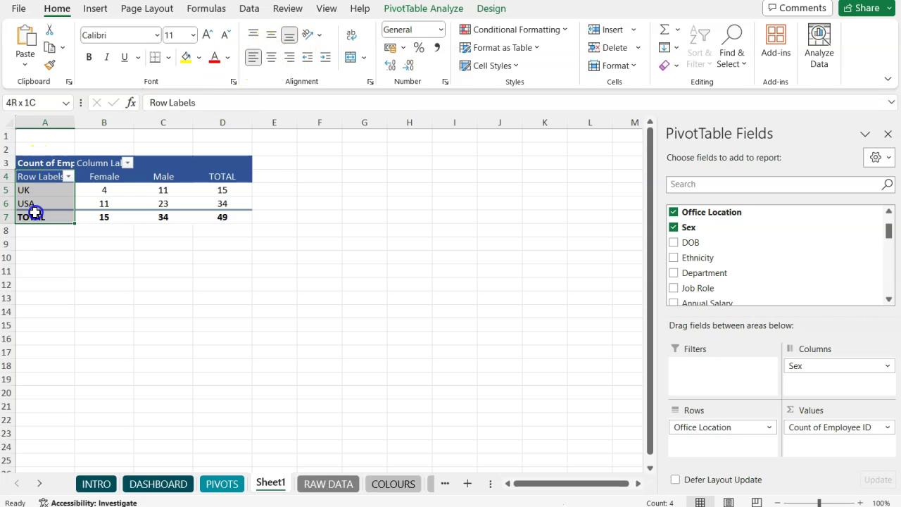
pyautogui.click(271, 56)
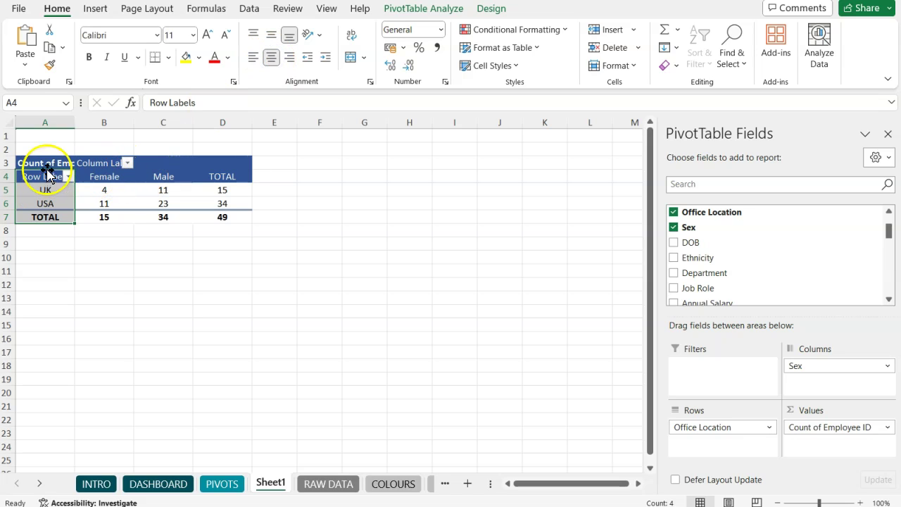
# Step: Rename Column Labels to Sex and Row Labels to Location
pyautogui.click(97, 156)
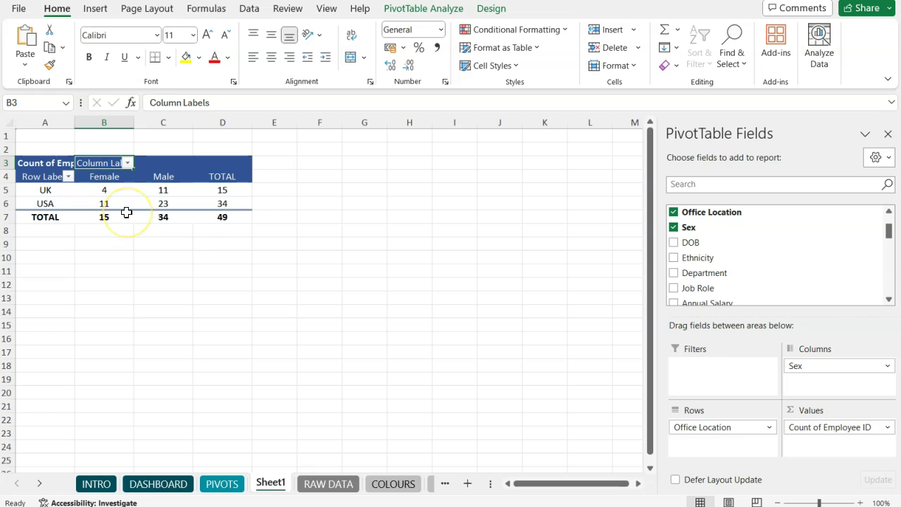
pyautogui.write('Sex')
pyautogui.press('Return')
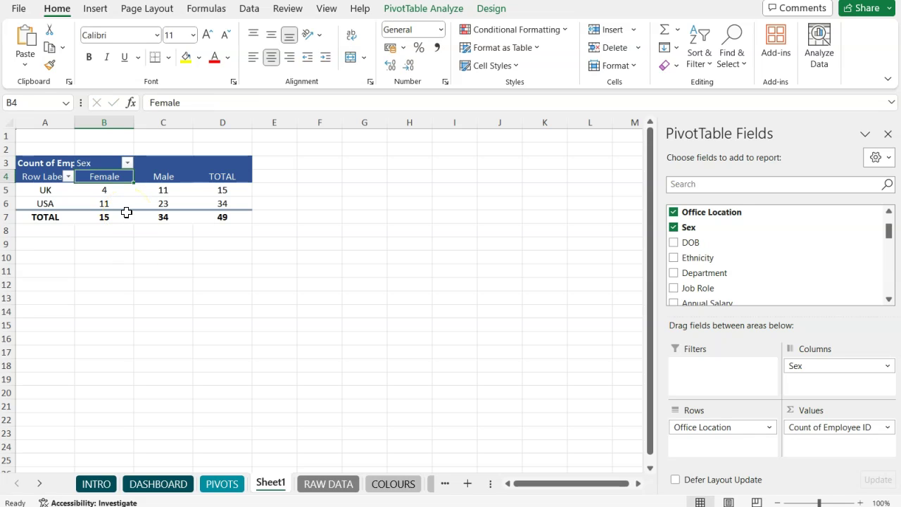
pyautogui.press('Left')
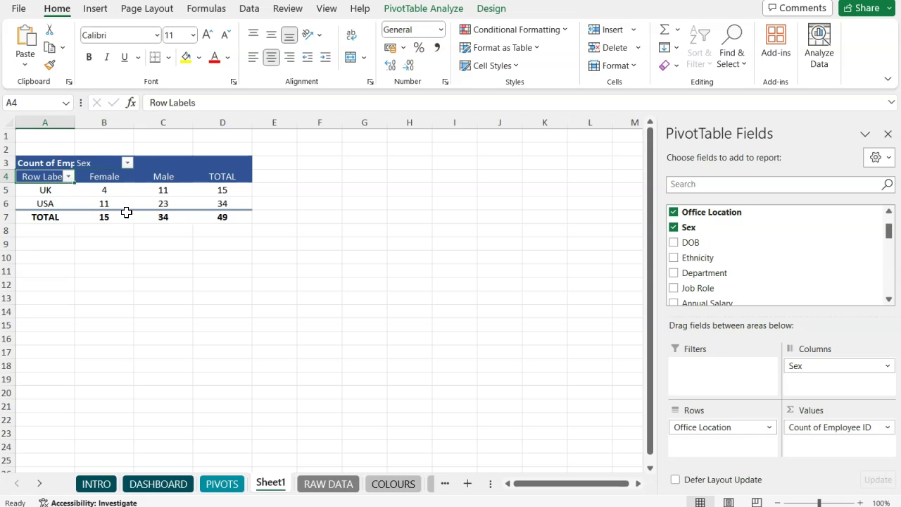
pyautogui.write('Location')
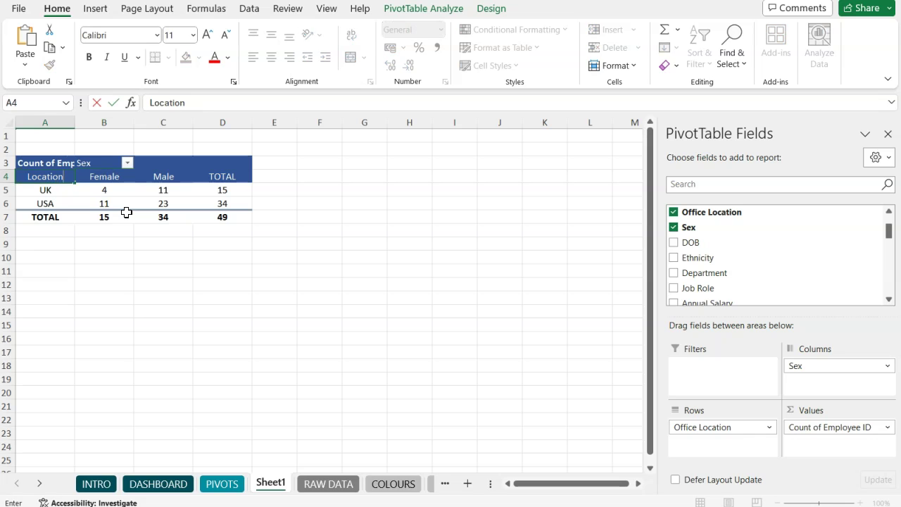
pyautogui.press('Return')
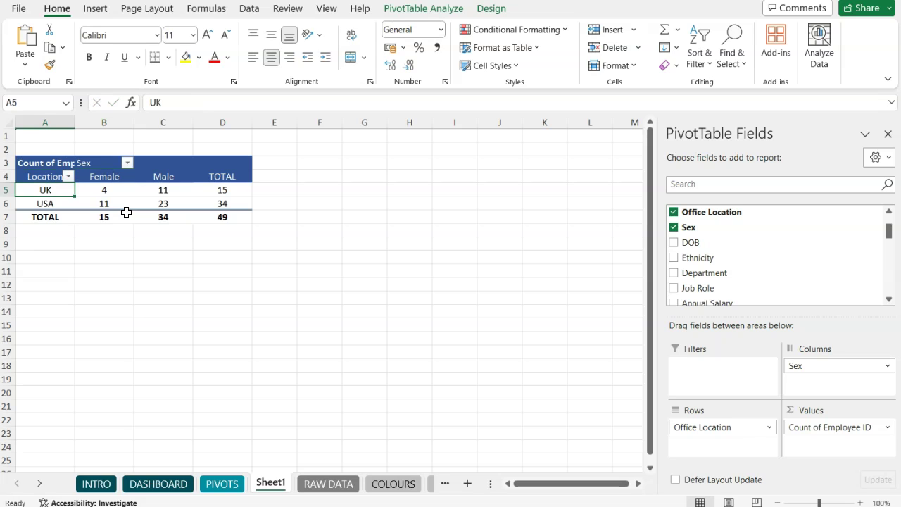
# Step: Change the font colour of the Count of Employee ID heading
pyautogui.click(43, 163)
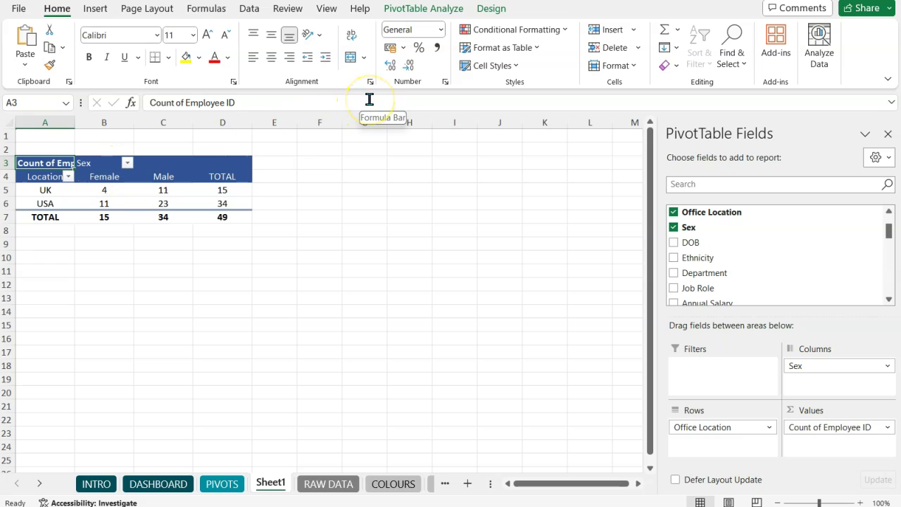
pyautogui.click(231, 59)
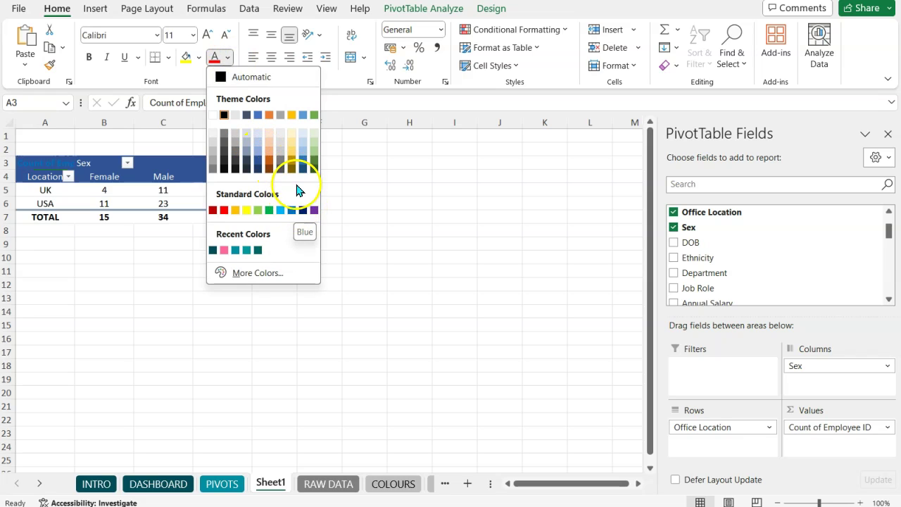
pyautogui.click(257, 158)
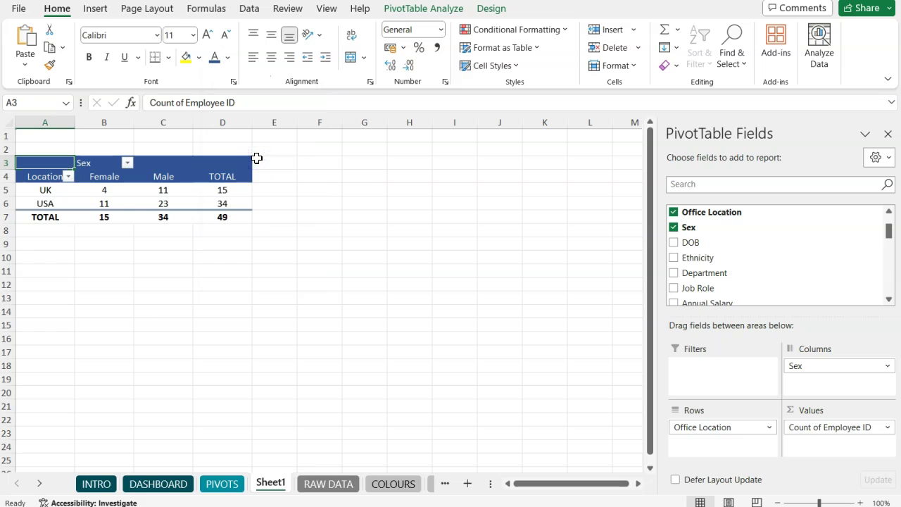
# Step: Bold and centre the Sex column label, and bold the Location header
pyautogui.click(97, 163)
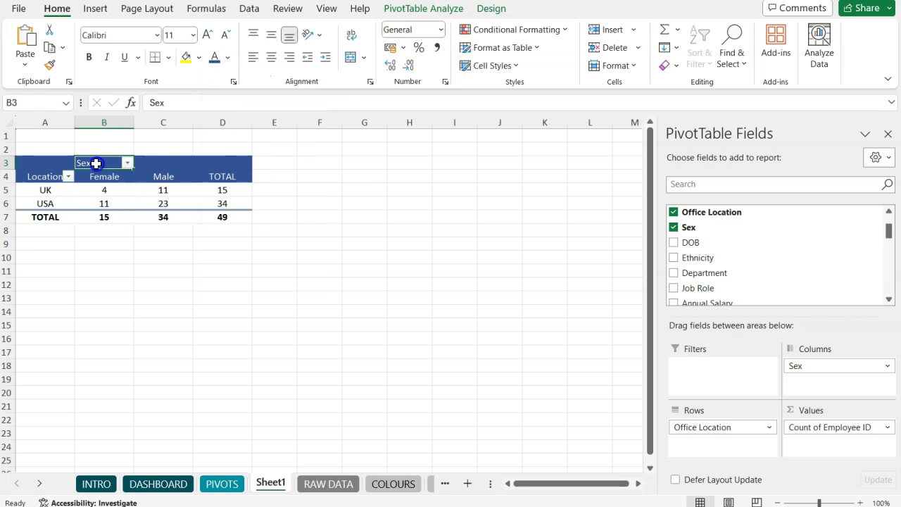
pyautogui.moveTo(96, 163)
pyautogui.mouseDown()
pyautogui.moveTo(285, 71)
pyautogui.moveTo(111, 140)
pyautogui.moveTo(98, 155)
pyautogui.mouseUp()
pyautogui.click(90, 57)
pyautogui.click(273, 58)
pyautogui.click(36, 176)
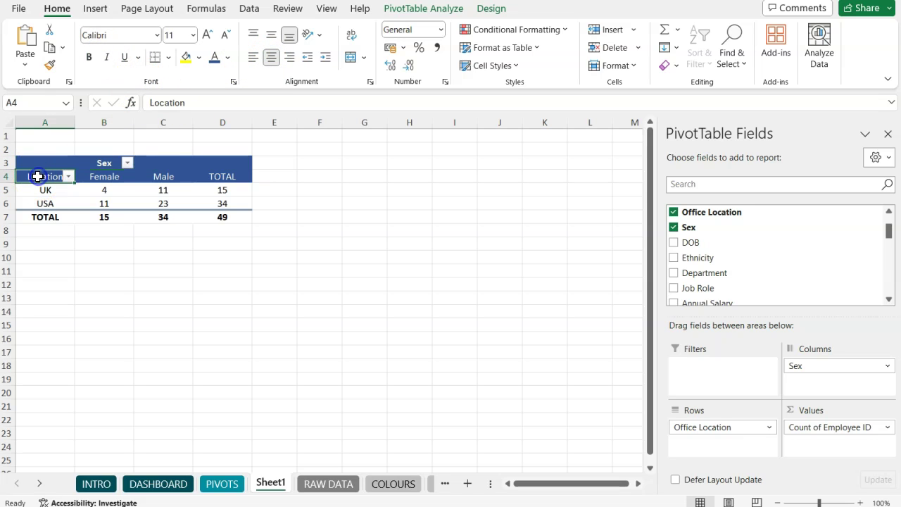
pyautogui.click(91, 57)
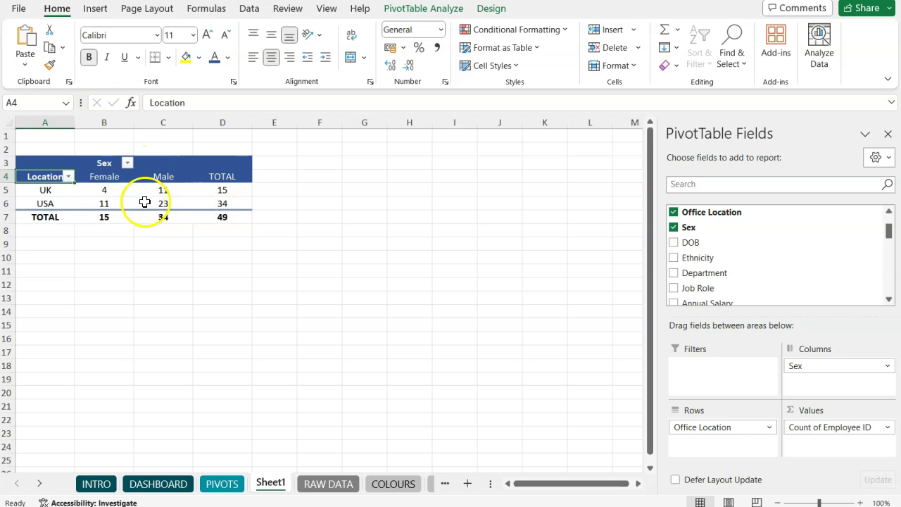
pyautogui.moveTo(232, 215); pyautogui.dragTo(48, 166)
pyautogui.click(47, 165)
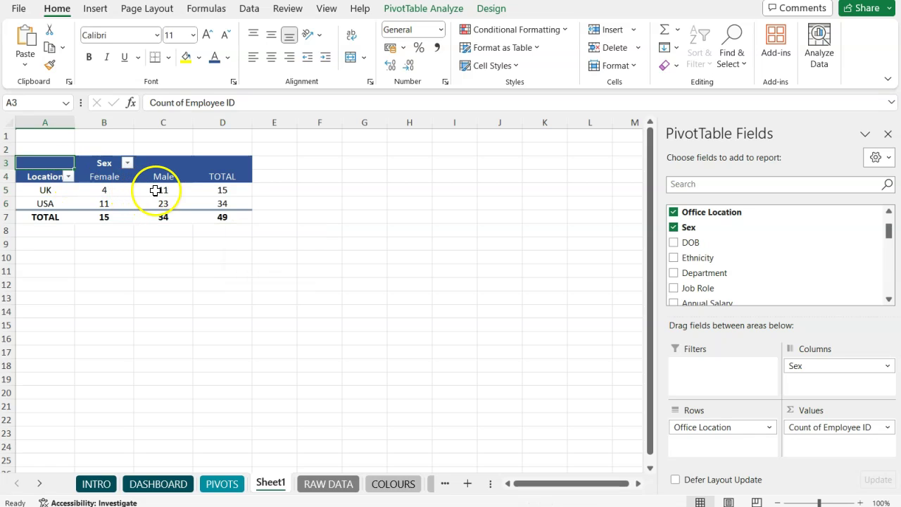
# Step: Copy the pivot table range A2:D7 and paste it at A9 below the original
pyautogui.moveTo(155, 190)
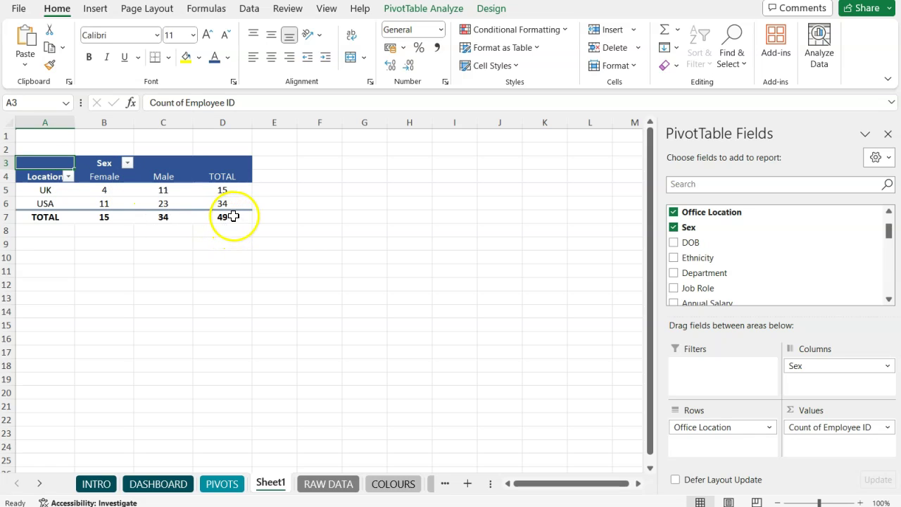
pyautogui.moveTo(233, 216)
pyautogui.moveTo(233, 216); pyautogui.dragTo(52, 149)
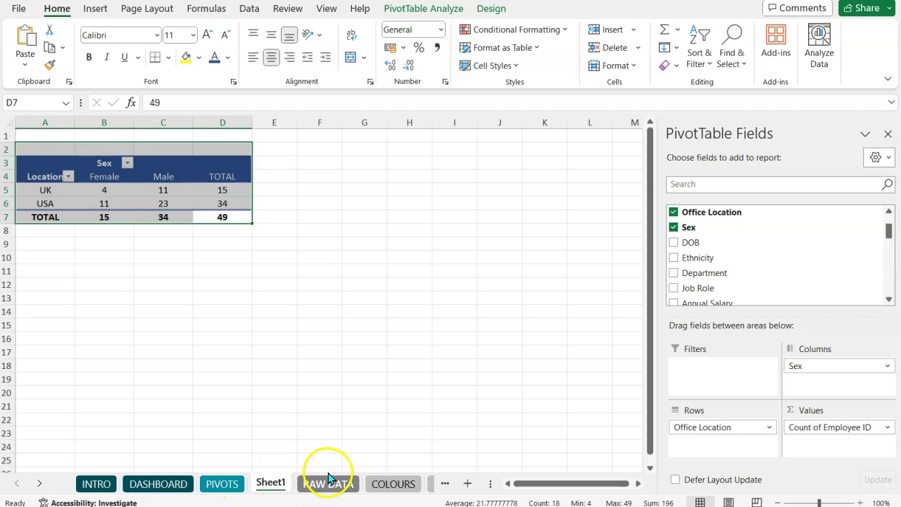
pyautogui.moveTo(158, 190)
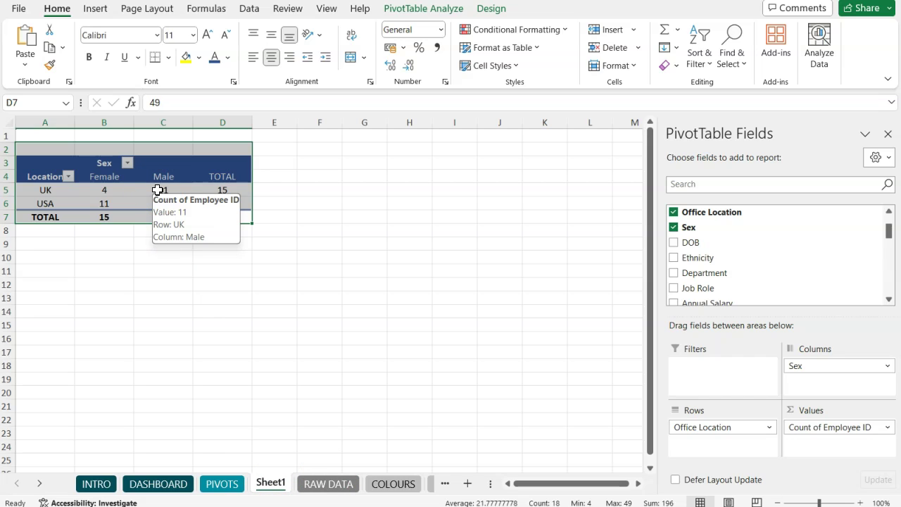
pyautogui.click(158, 190)
pyautogui.moveTo(45, 145); pyautogui.dragTo(236, 217)
pyautogui.rightClick(237, 217)
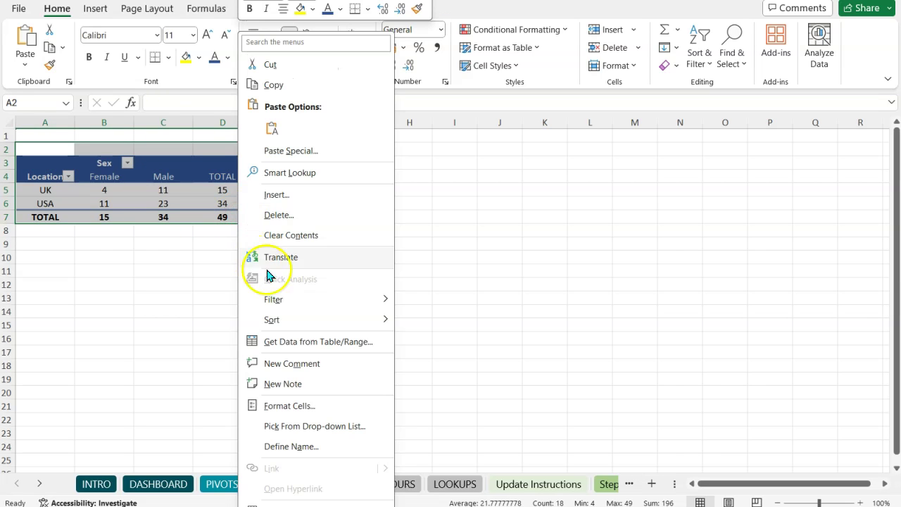
pyautogui.click(291, 84)
pyautogui.rightClick(50, 242)
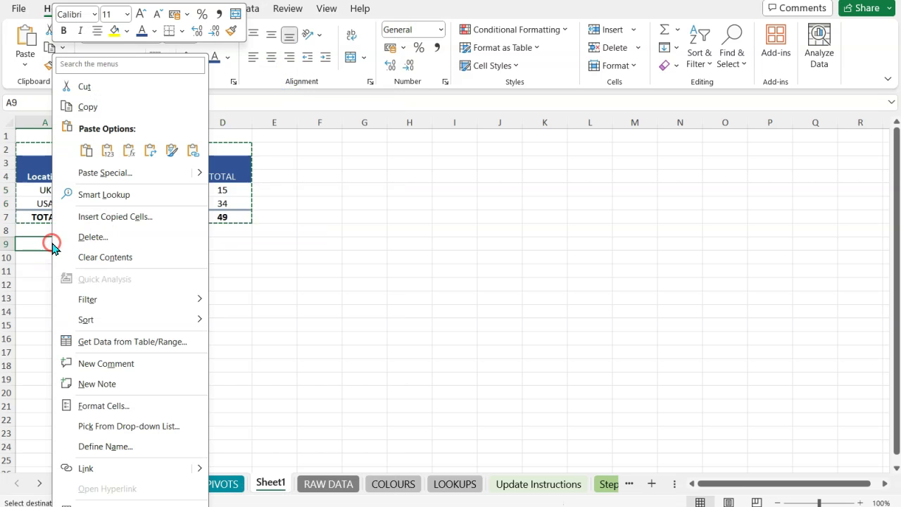
pyautogui.click(88, 152)
pyautogui.click(105, 279)
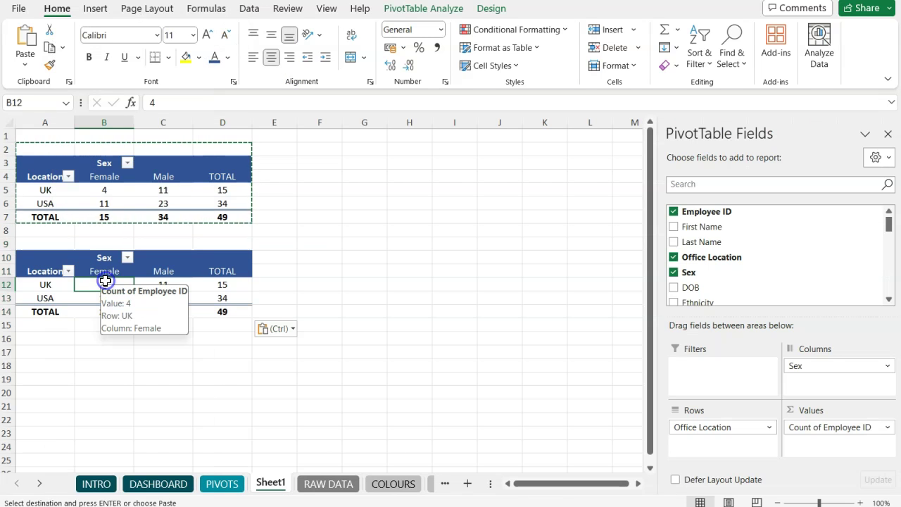
# Step: In the second pivot, remove Office Location and Sex and add Department to Rows
pyautogui.press('Escape')
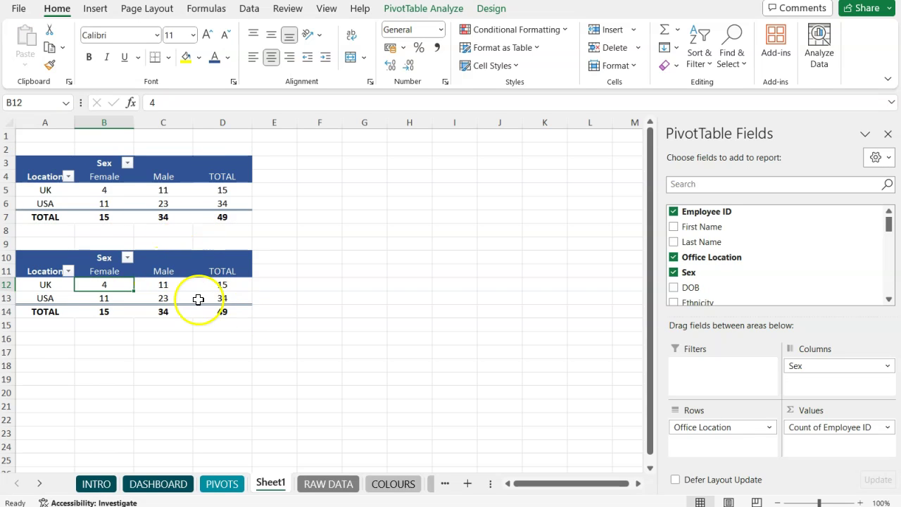
pyautogui.click(673, 258)
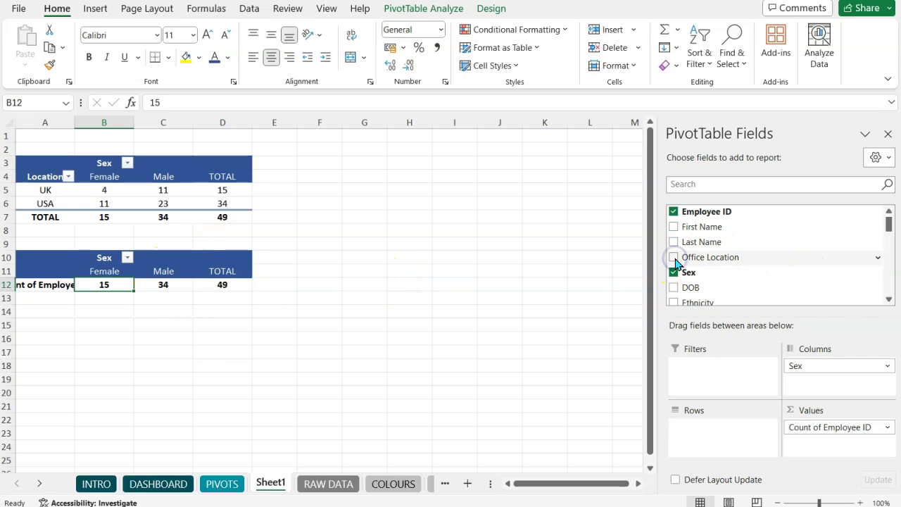
pyautogui.click(674, 275)
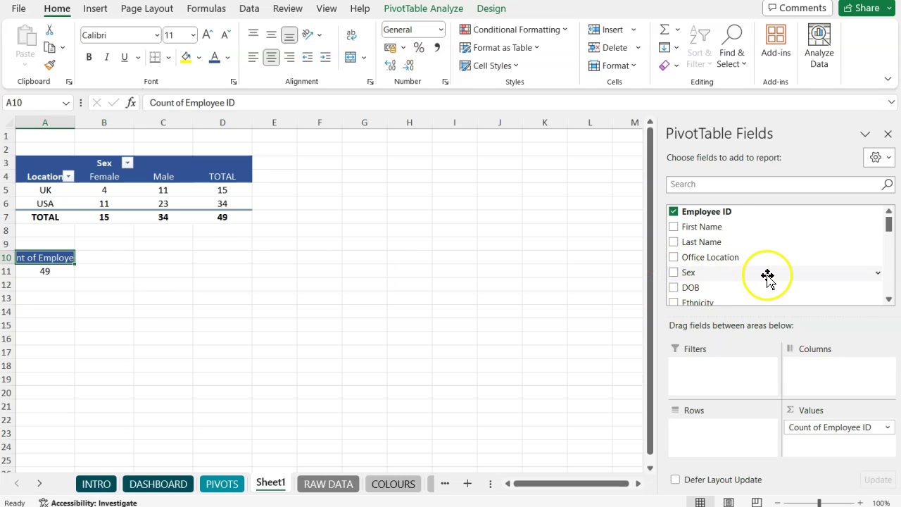
pyautogui.scroll(-1, 767, 276)
pyautogui.scroll(-1, 736, 278)
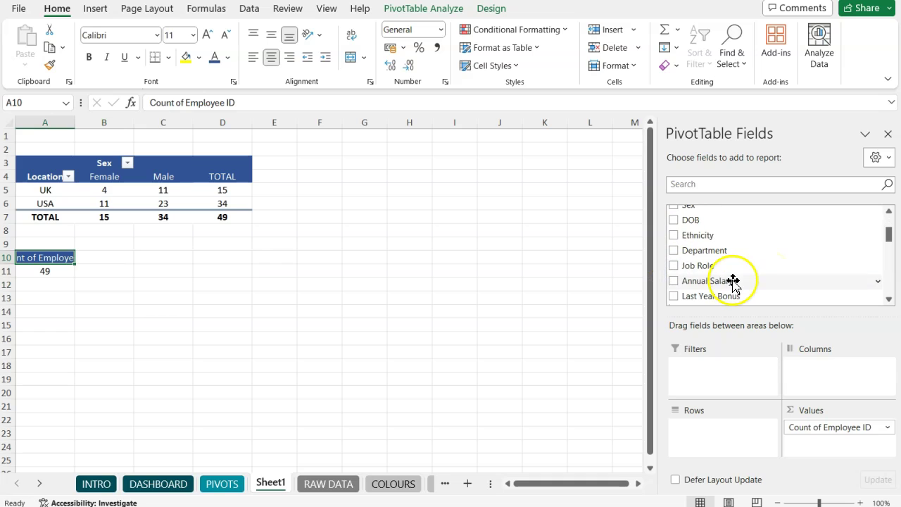
pyautogui.moveTo(707, 256); pyautogui.dragTo(709, 447)
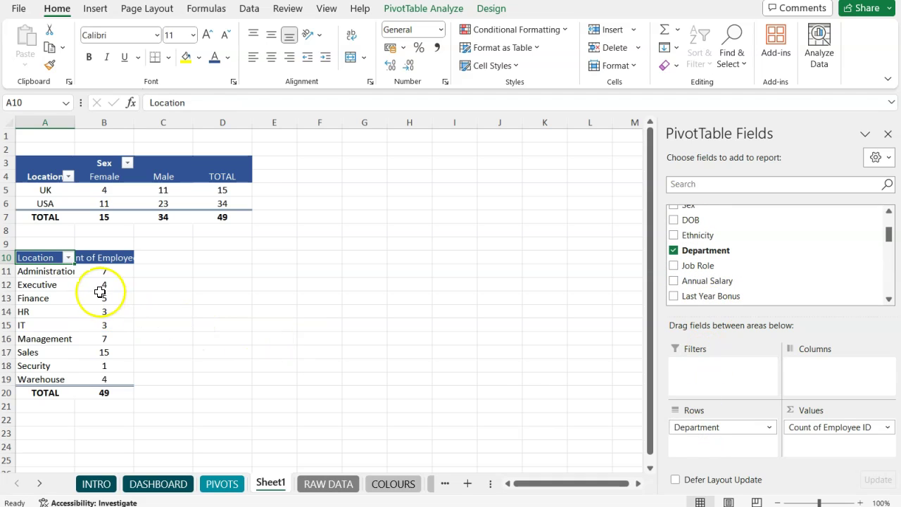
pyautogui.moveTo(101, 271); pyautogui.dragTo(108, 377)
pyautogui.click(100, 343)
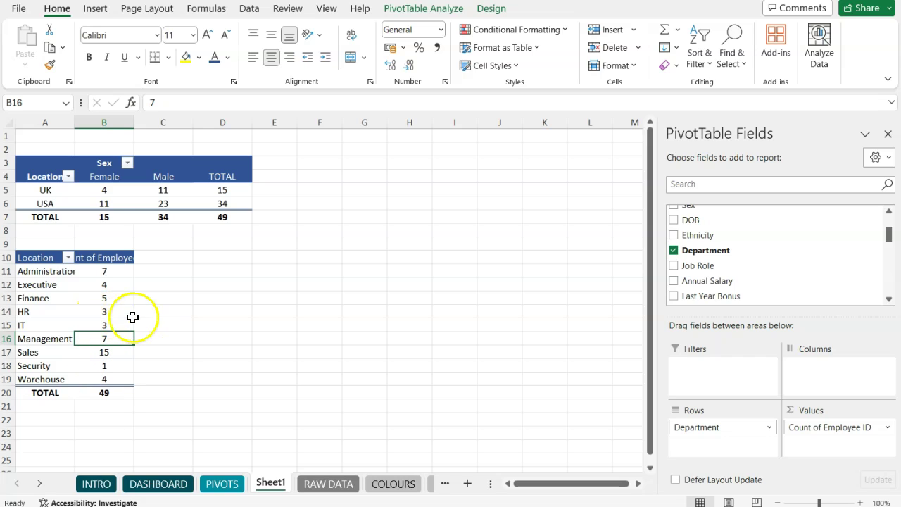
# Step: Rename the second pivot's Location row header in A10 to Dept
pyautogui.click(48, 262)
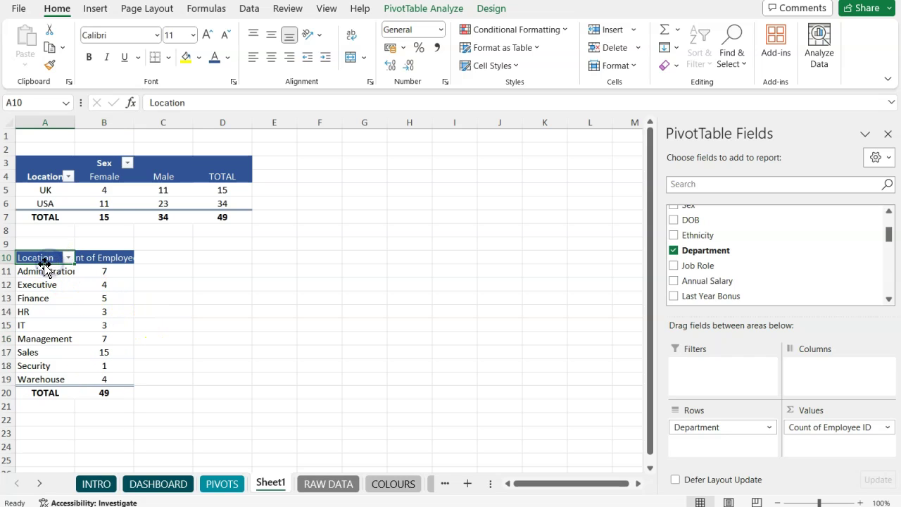
pyautogui.moveTo(38, 261); pyautogui.dragTo(75, 276)
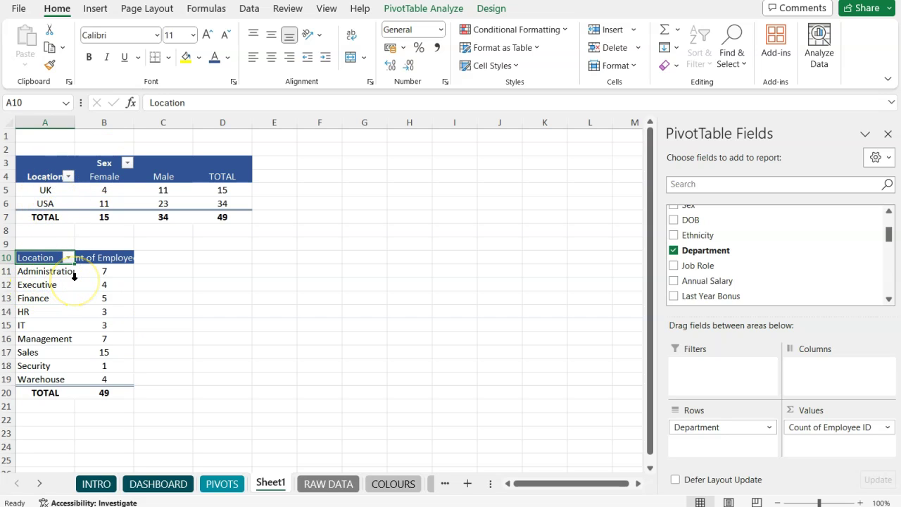
pyautogui.write('Dept')
pyautogui.press('Return')
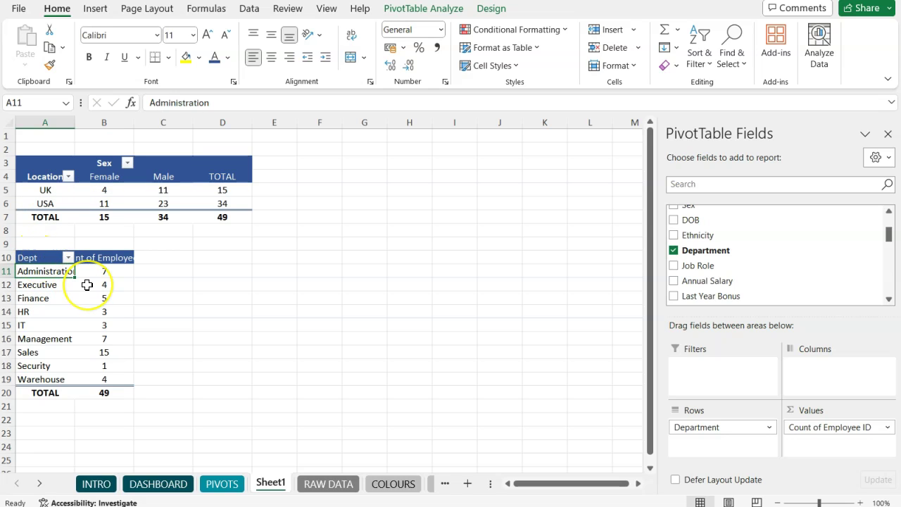
pyautogui.moveTo(86, 284)
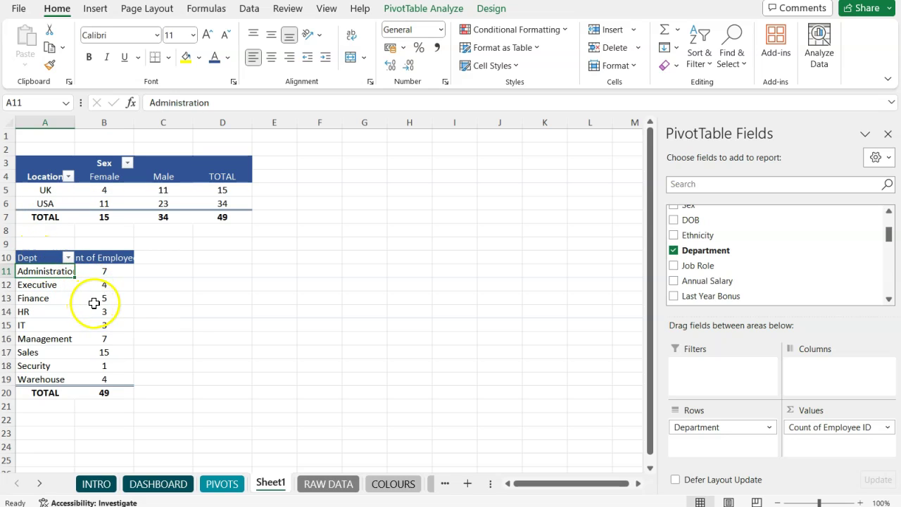
pyautogui.moveTo(110, 301)
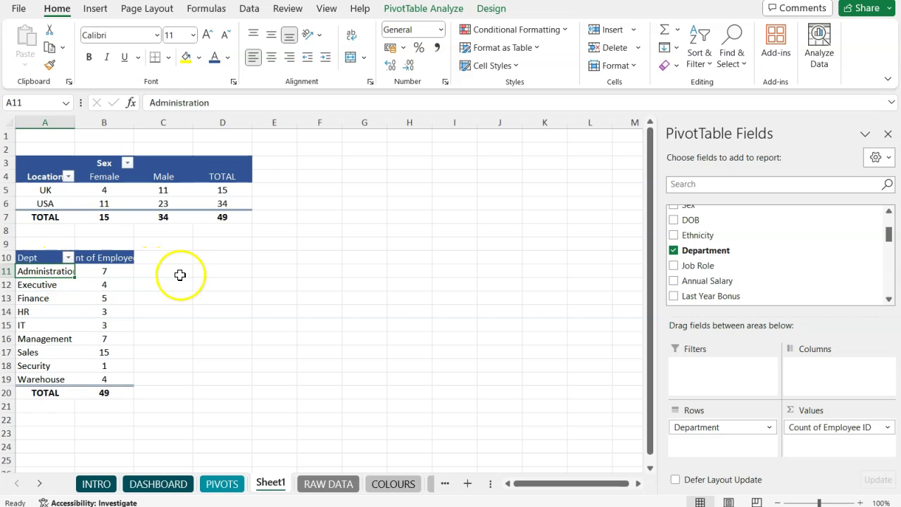
pyautogui.moveTo(105, 269)
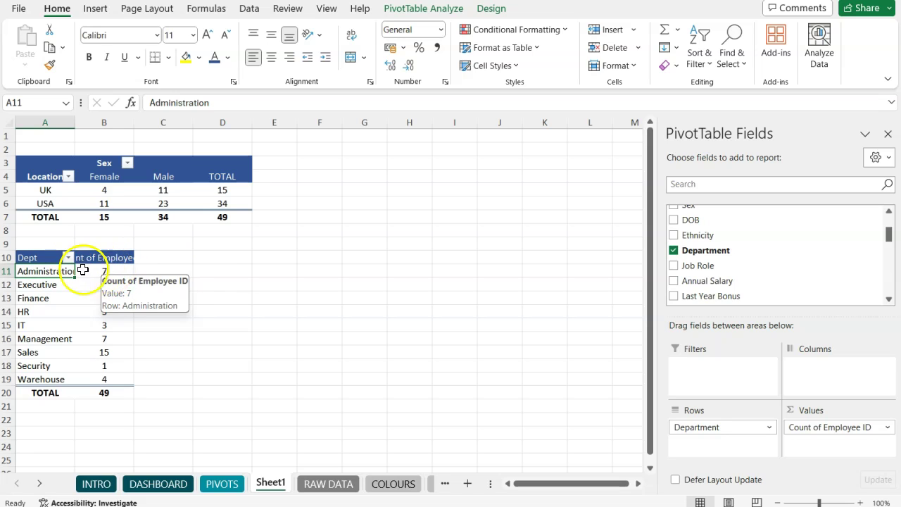
# Step: Enter =A11:B19 in D11 so the department names and counts spill into D11:E19
pyautogui.click(46, 262)
pyautogui.click(186, 282)
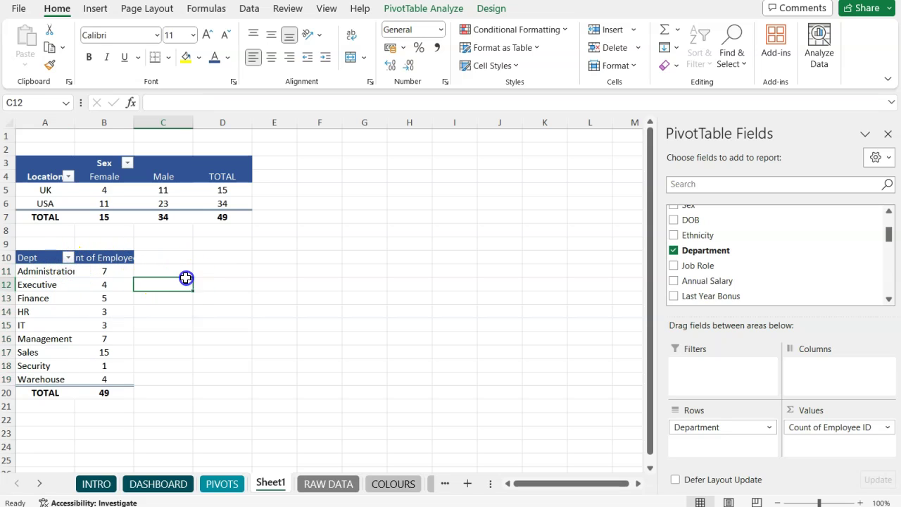
pyautogui.moveTo(209, 269); pyautogui.dragTo(272, 385)
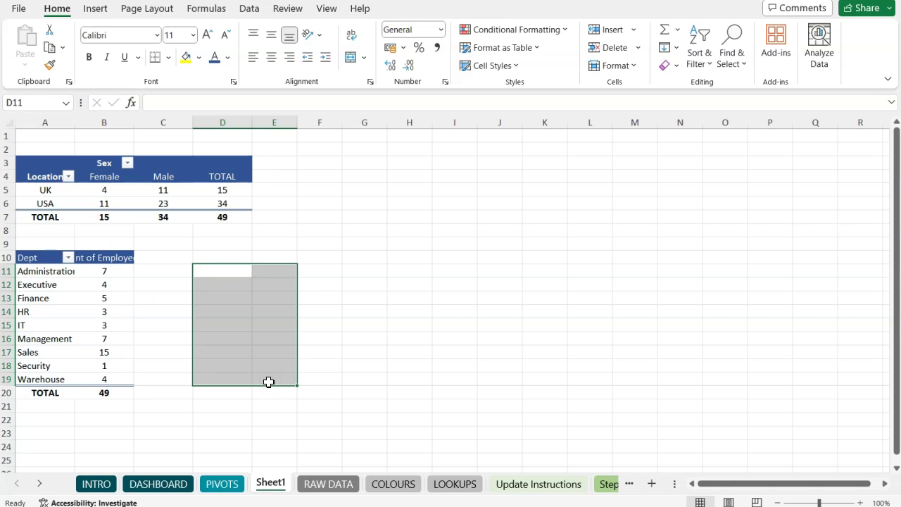
pyautogui.click(268, 381)
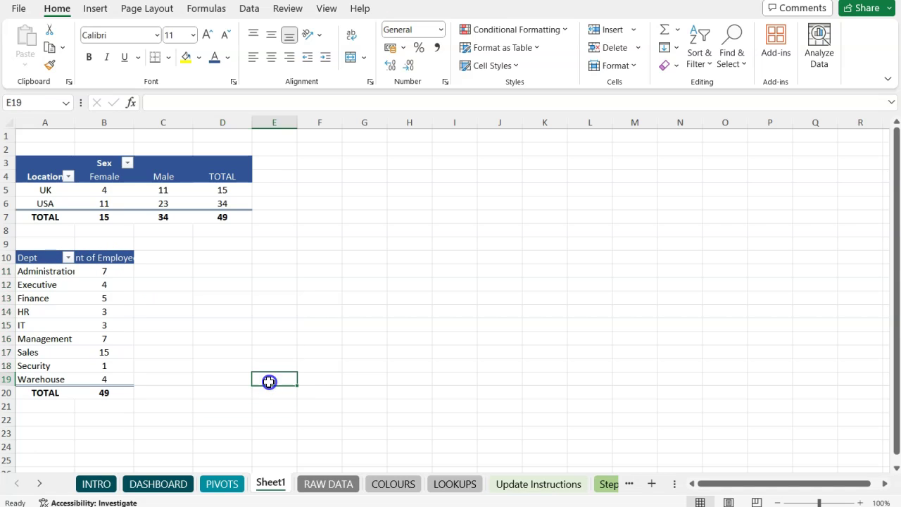
pyautogui.moveTo(215, 270); pyautogui.dragTo(272, 383)
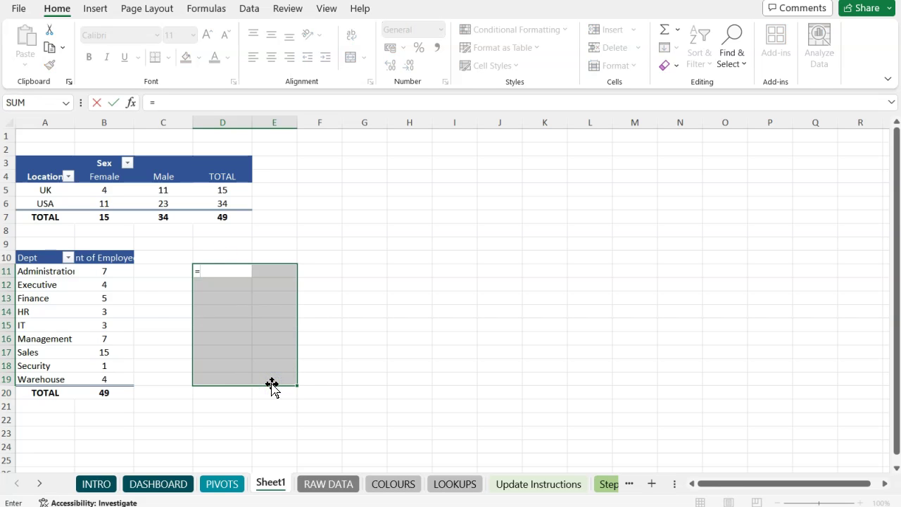
pyautogui.click(56, 274)
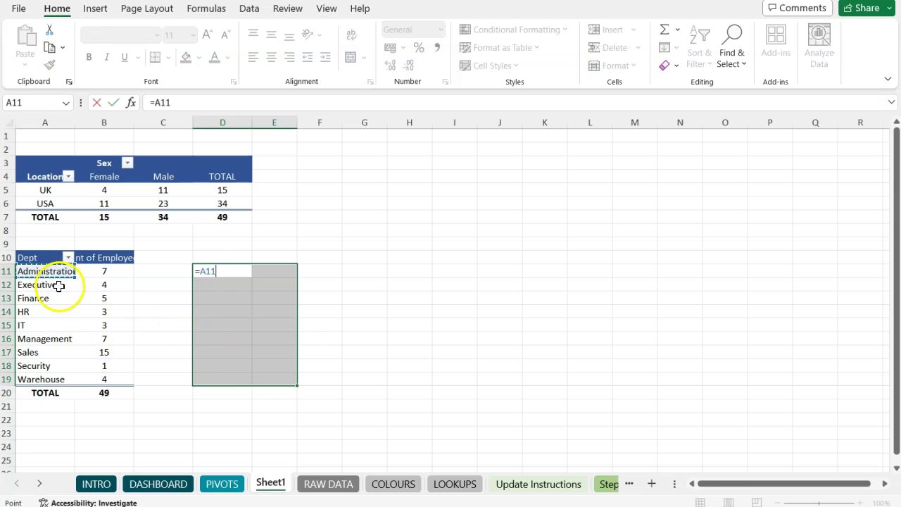
pyautogui.moveTo(37, 272); pyautogui.dragTo(122, 379)
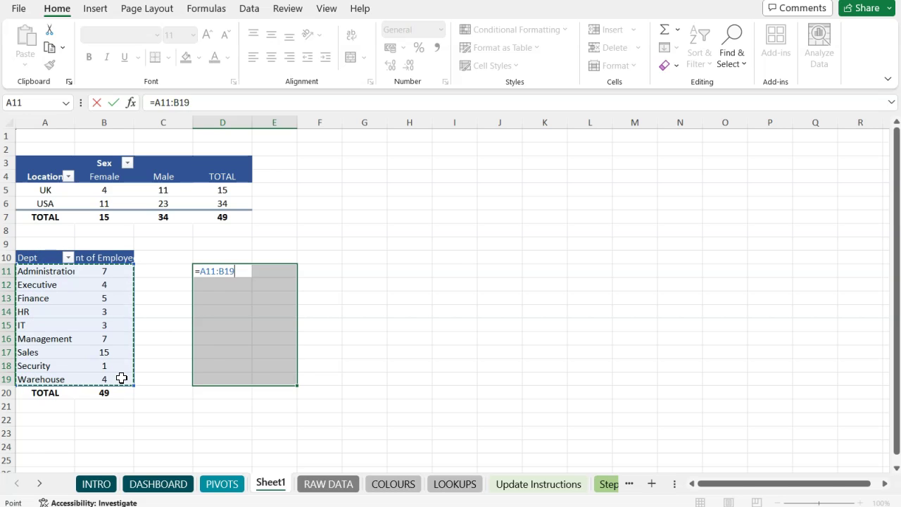
pyautogui.press('Return')
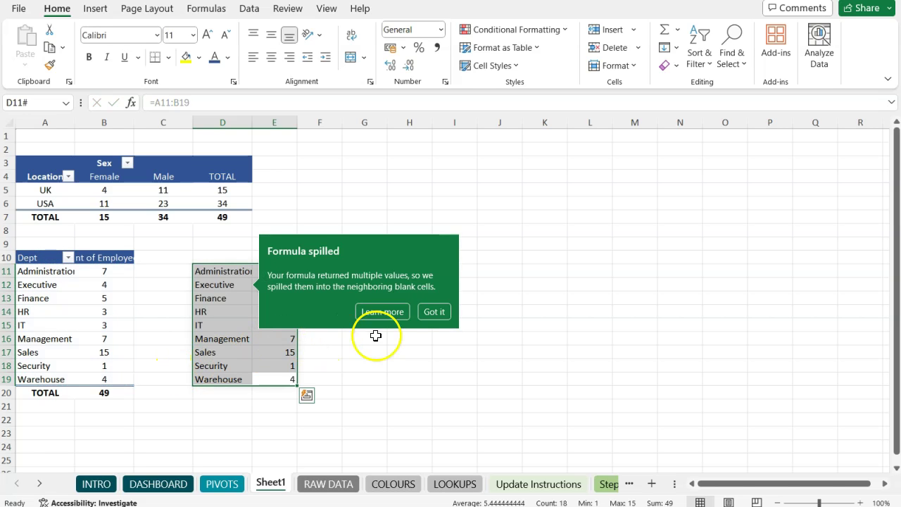
# Step: Dismiss the spill tip and select the spilled range D11:E19
pyautogui.click(433, 312)
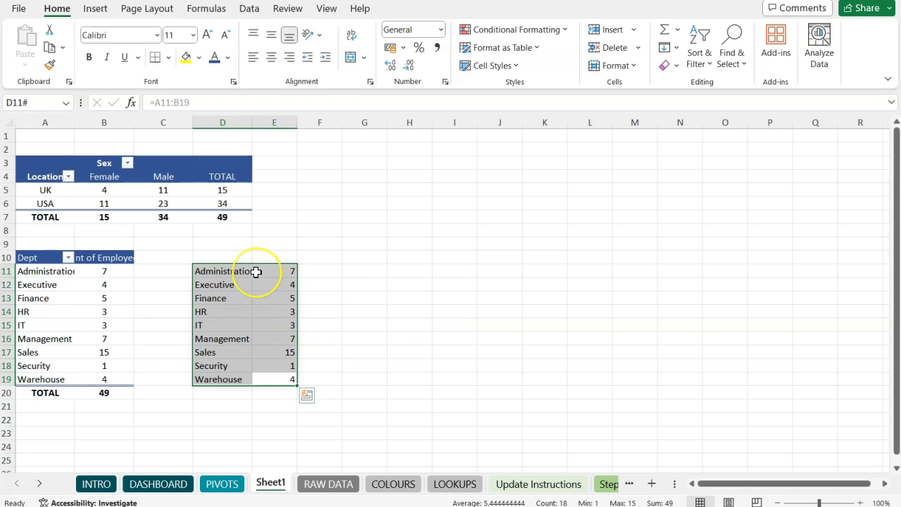
pyautogui.moveTo(225, 271); pyautogui.dragTo(277, 374)
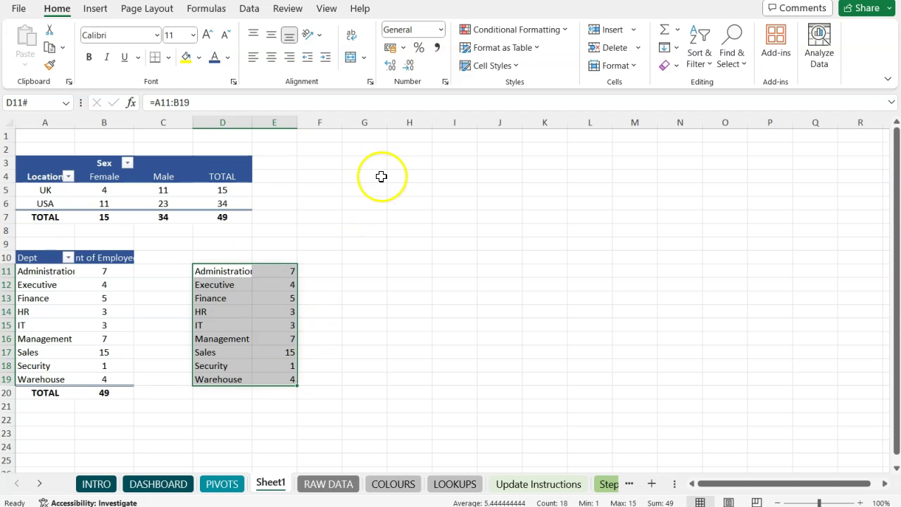
pyautogui.click(107, 271)
pyautogui.moveTo(231, 272); pyautogui.dragTo(276, 387)
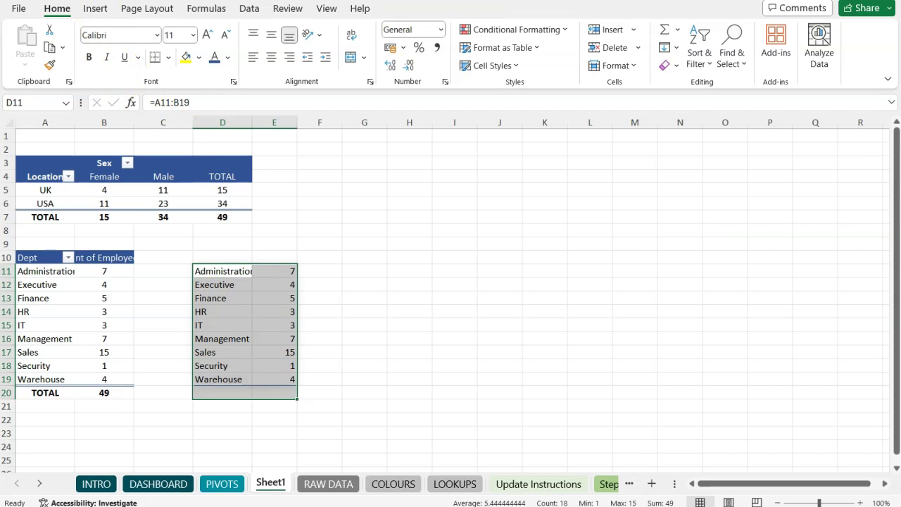
# Step: Insert a 2-D clustered bar PivotChart of department employee counts and move it slightly lower
pyautogui.click(92, 284)
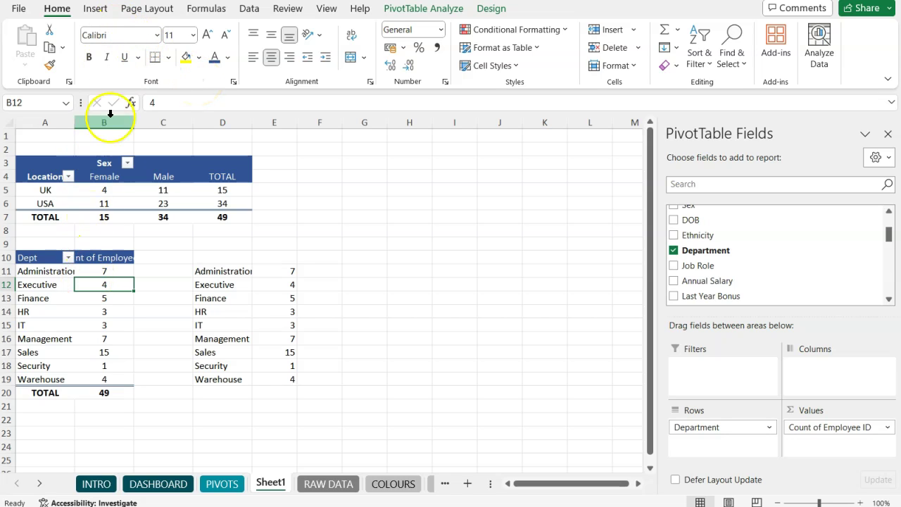
pyautogui.click(96, 9)
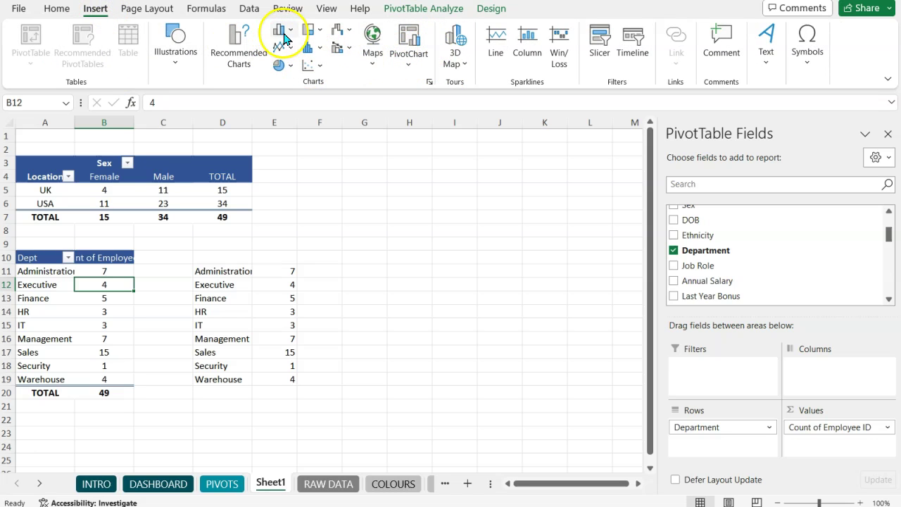
pyautogui.click(412, 62)
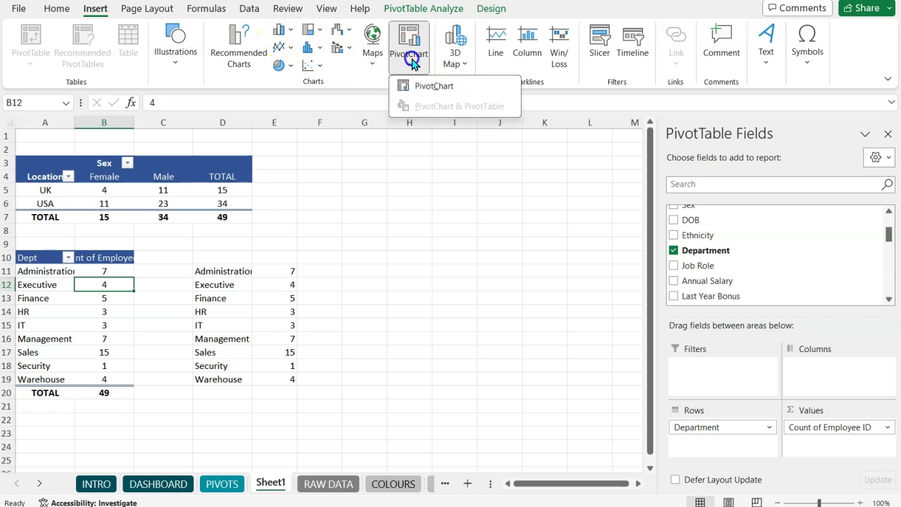
pyautogui.click(283, 31)
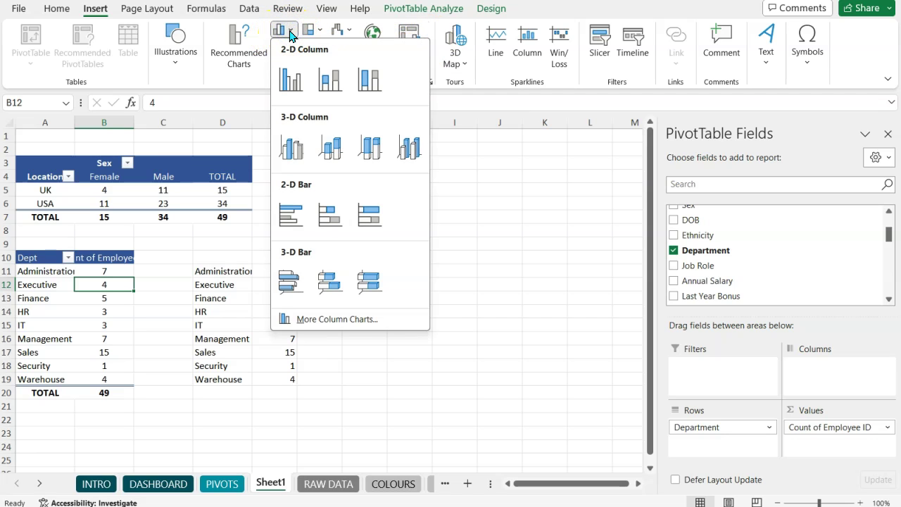
pyautogui.click(292, 145)
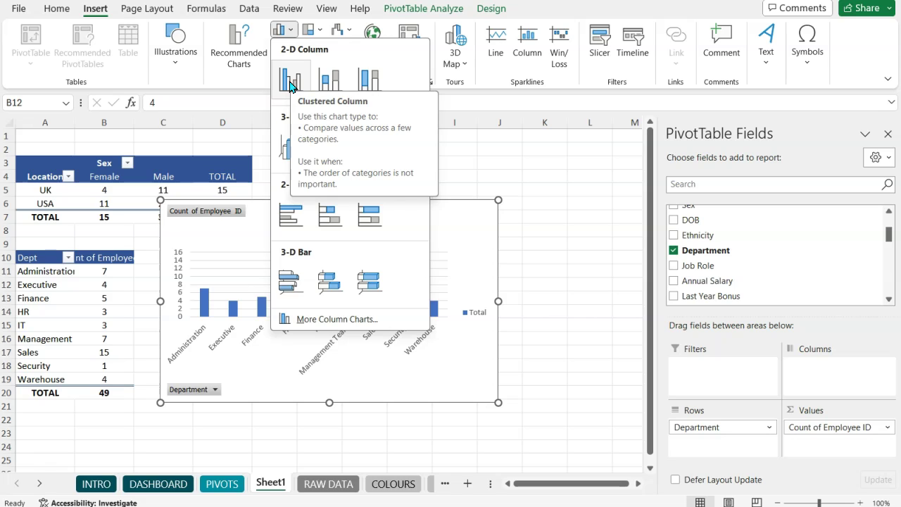
pyautogui.click(297, 225)
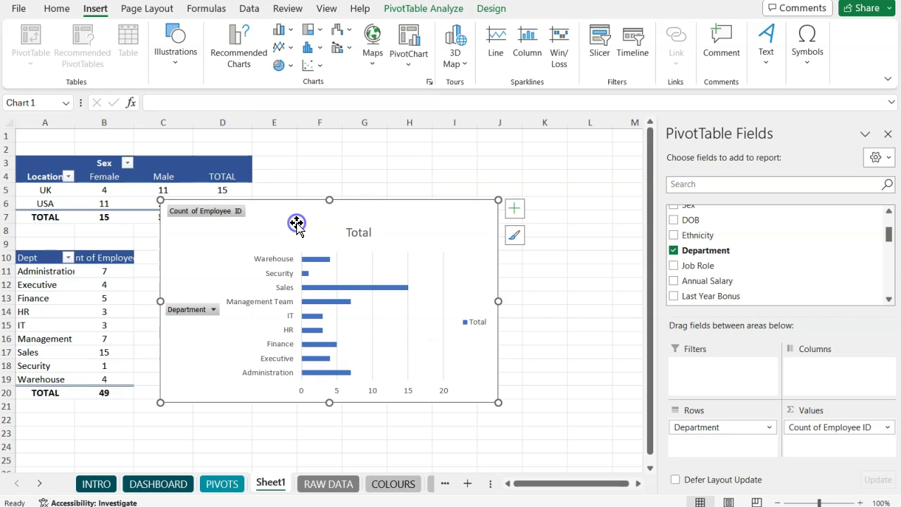
pyautogui.moveTo(302, 209); pyautogui.dragTo(300, 250)
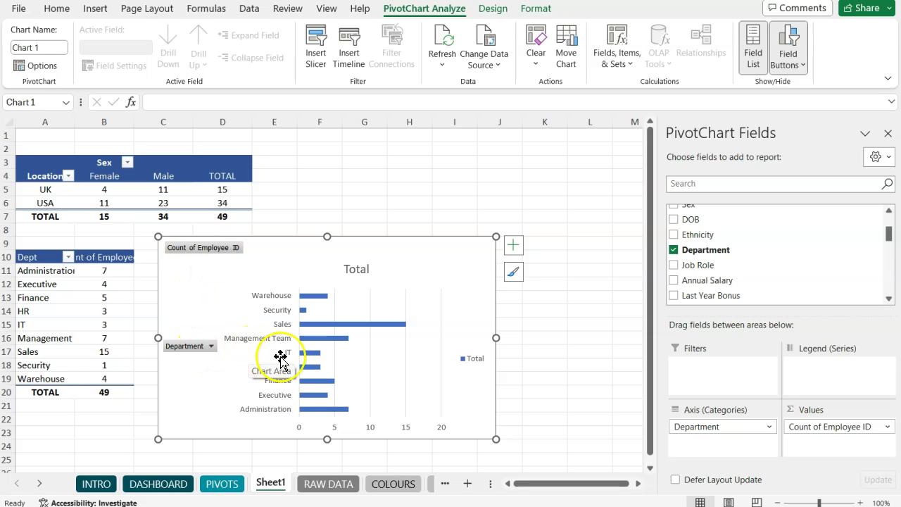
# Step: Hide all field buttons on the department chart and delete its Total legend
pyautogui.rightClick(202, 346)
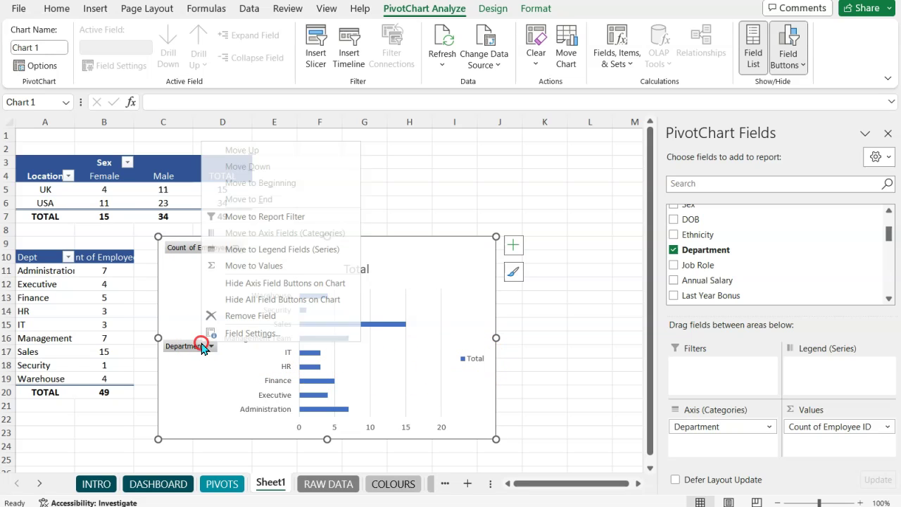
pyautogui.click(259, 310)
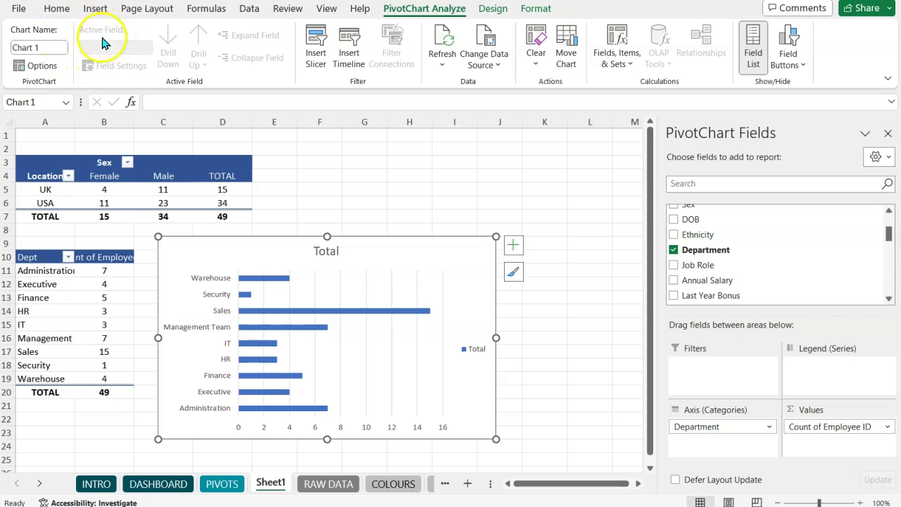
pyautogui.click(472, 352)
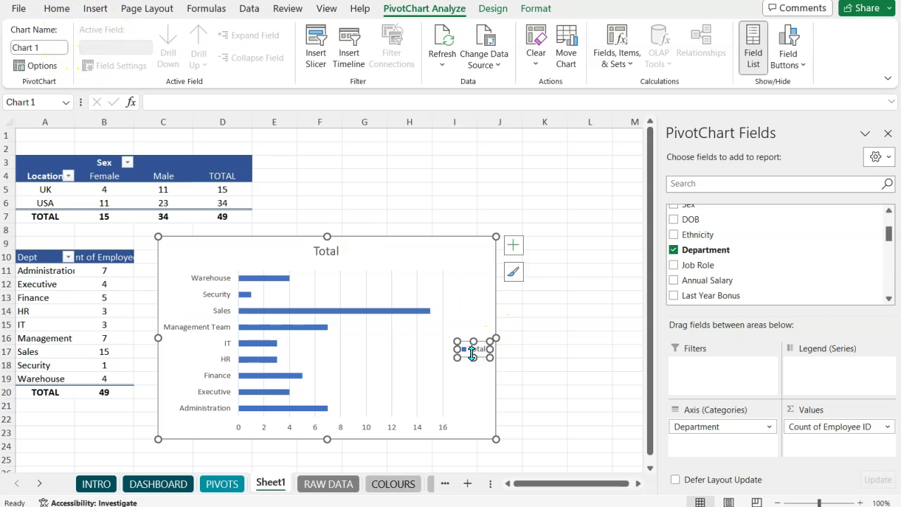
pyautogui.press('Delete')
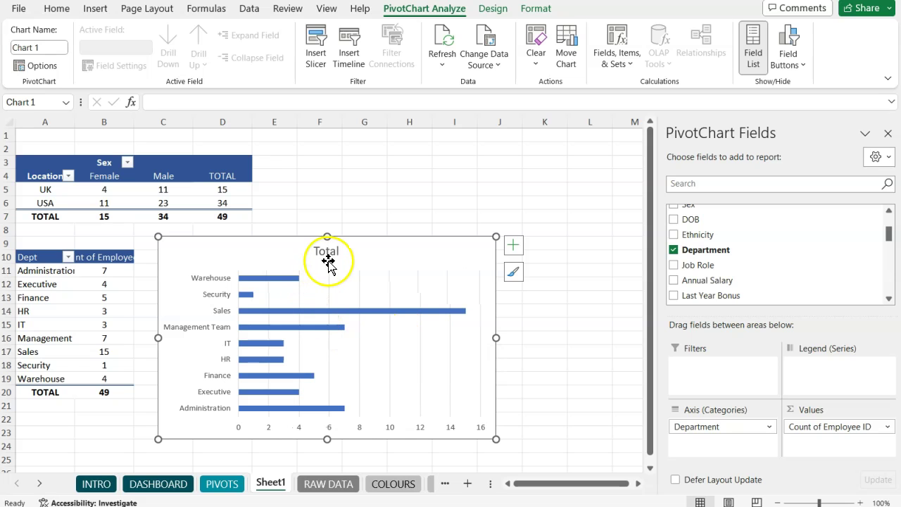
# Step: Set all the chart text to Arial, 12 pt, bold
pyautogui.click(57, 9)
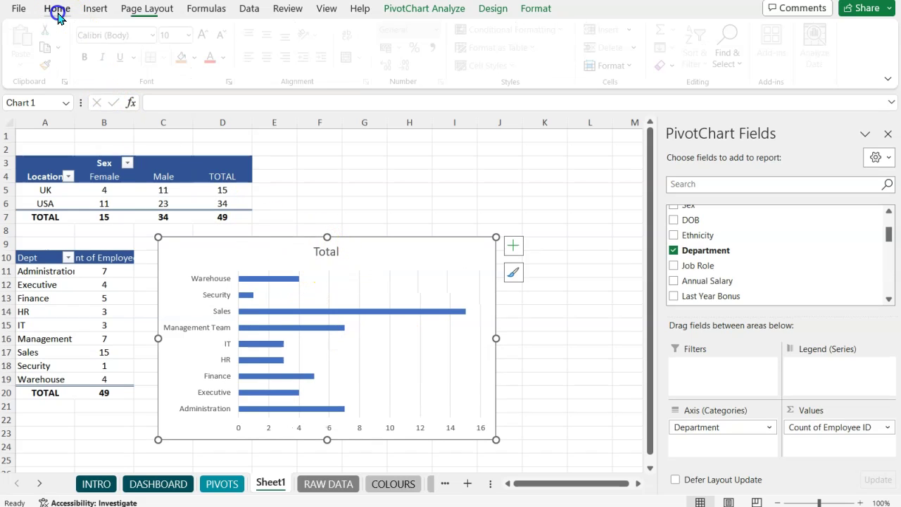
pyautogui.click(157, 37)
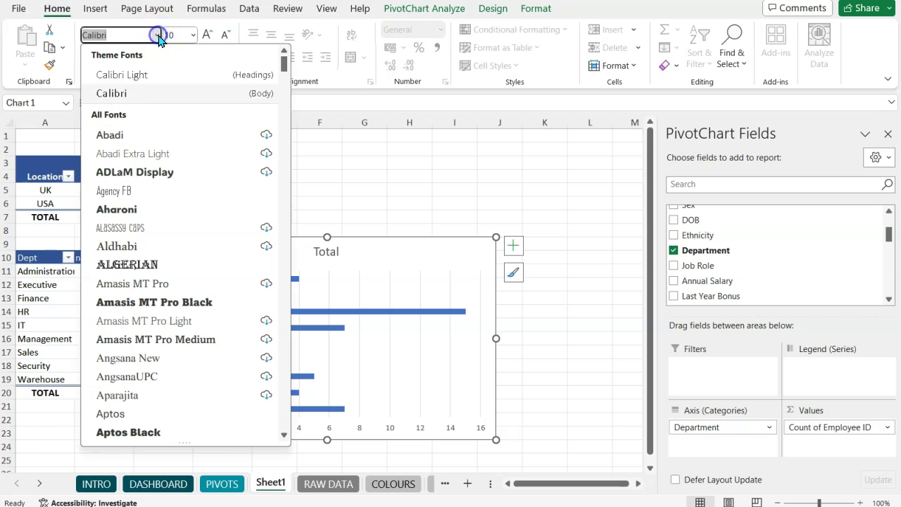
pyautogui.scroll(-3, 99, 246)
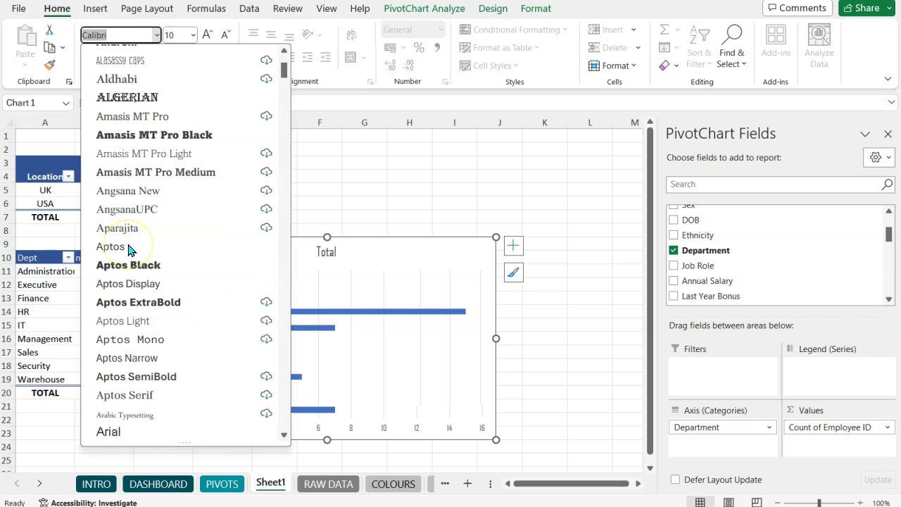
pyautogui.scroll(-3, 159, 376)
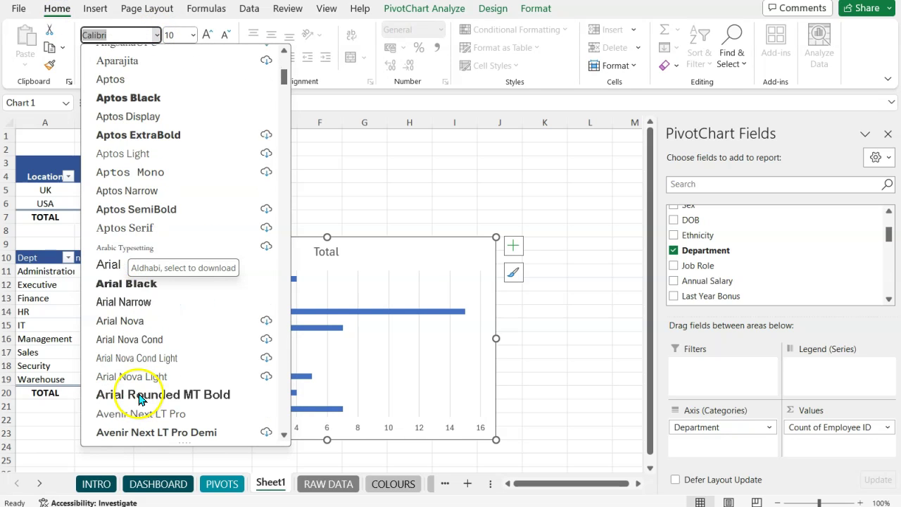
pyautogui.click(121, 268)
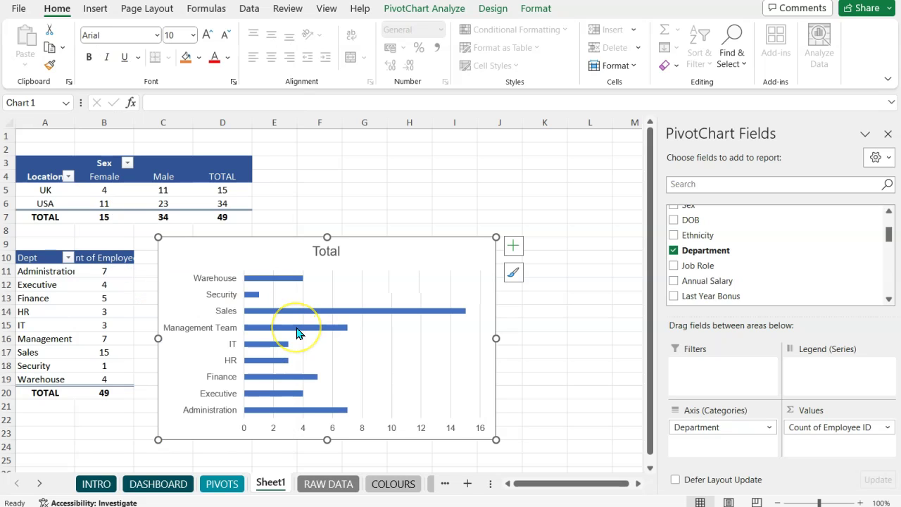
pyautogui.moveTo(297, 333)
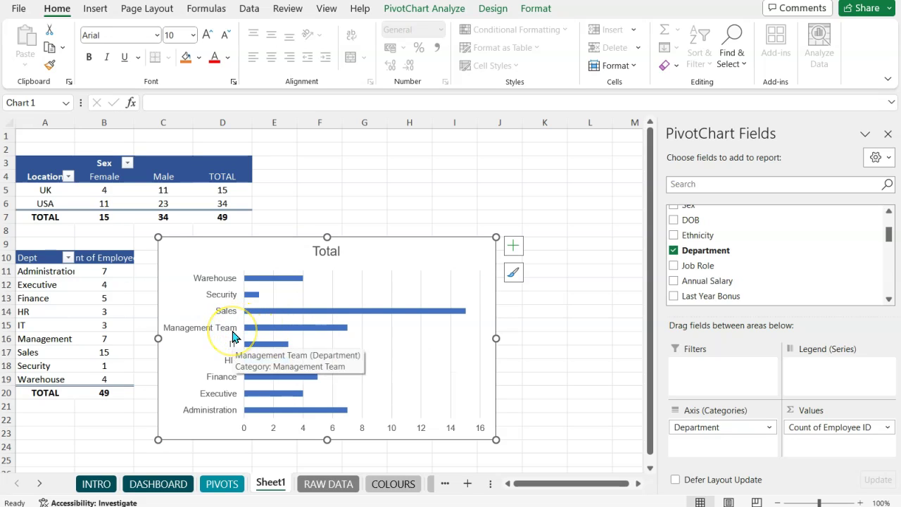
pyautogui.click(206, 35)
pyautogui.click(205, 34)
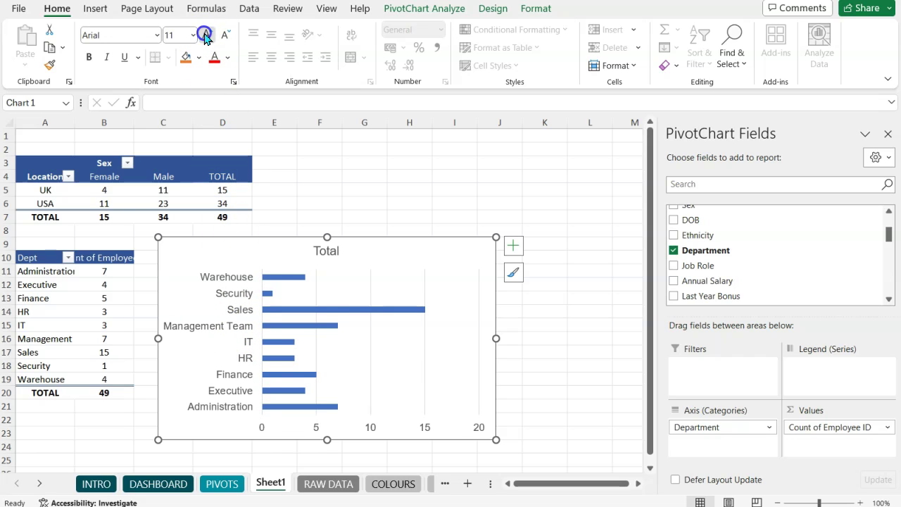
pyautogui.click(205, 35)
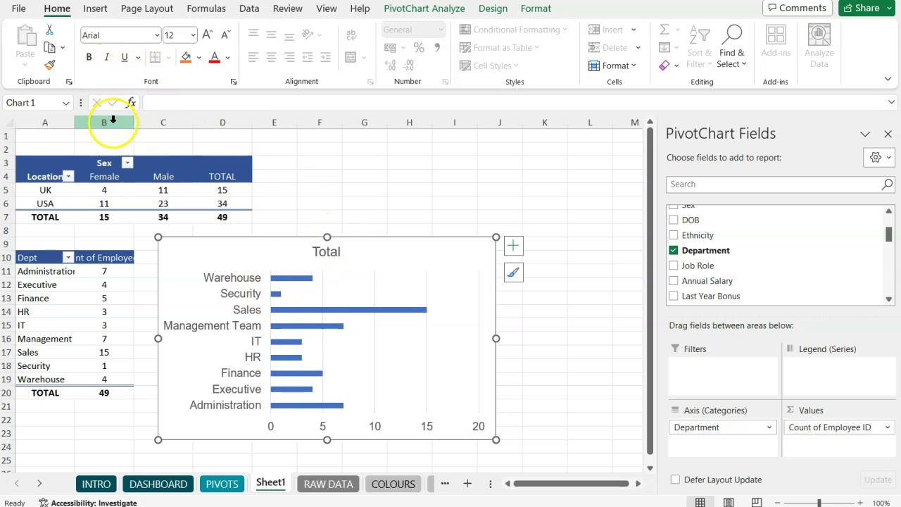
pyautogui.click(90, 58)
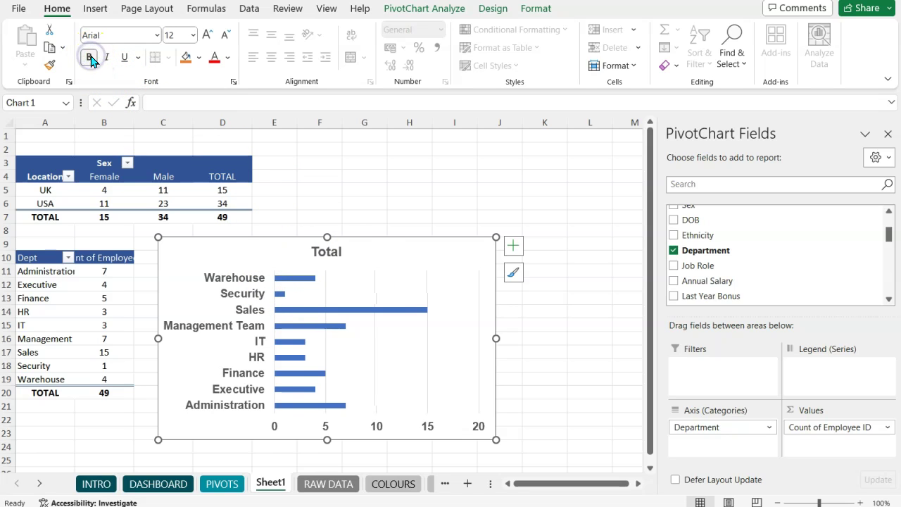
# Step: Enlarge the chart title to 24 pt and change it to 'DM People by Dept.'
pyautogui.click(342, 253)
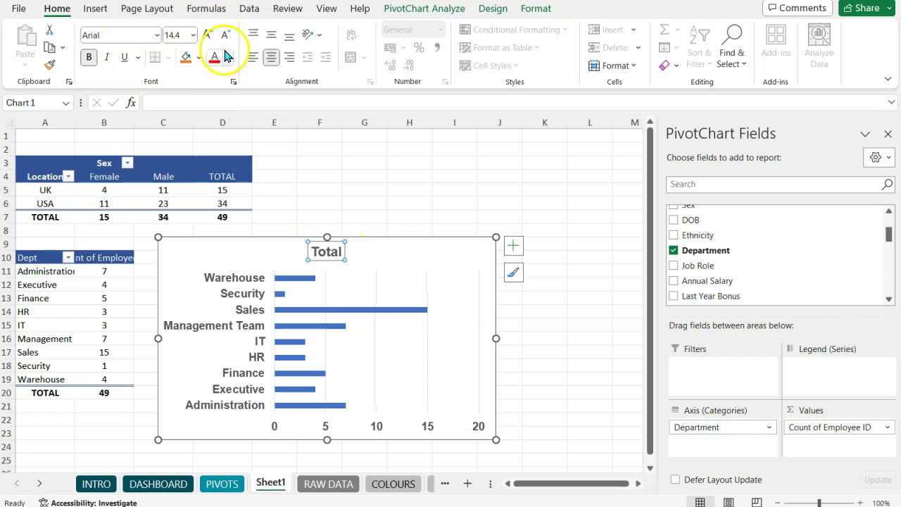
pyautogui.click(207, 35)
pyautogui.click(207, 34)
pyautogui.click(207, 35)
pyautogui.click(207, 35)
pyautogui.click(207, 34)
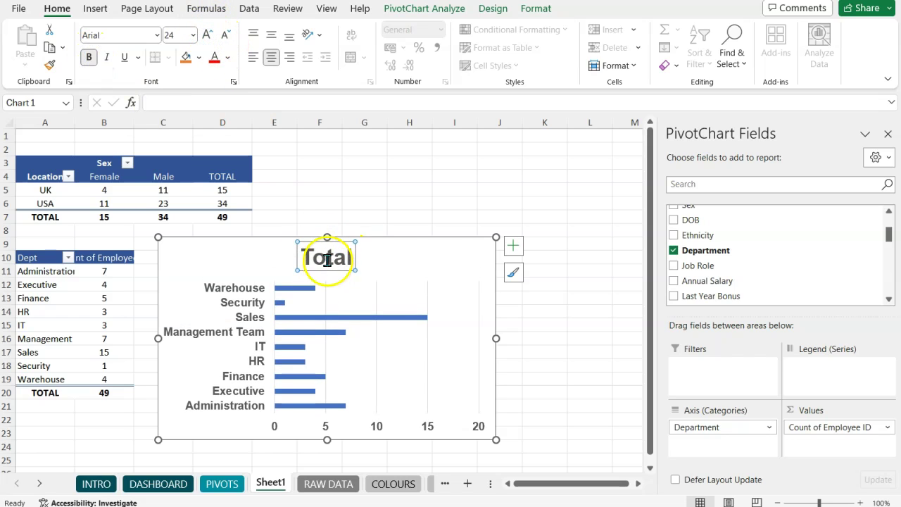
pyautogui.doubleClick(327, 259)
pyautogui.write('Peop')
pyautogui.press('BackSpace')
pyautogui.press('BackSpace')
pyautogui.press('BackSpace')
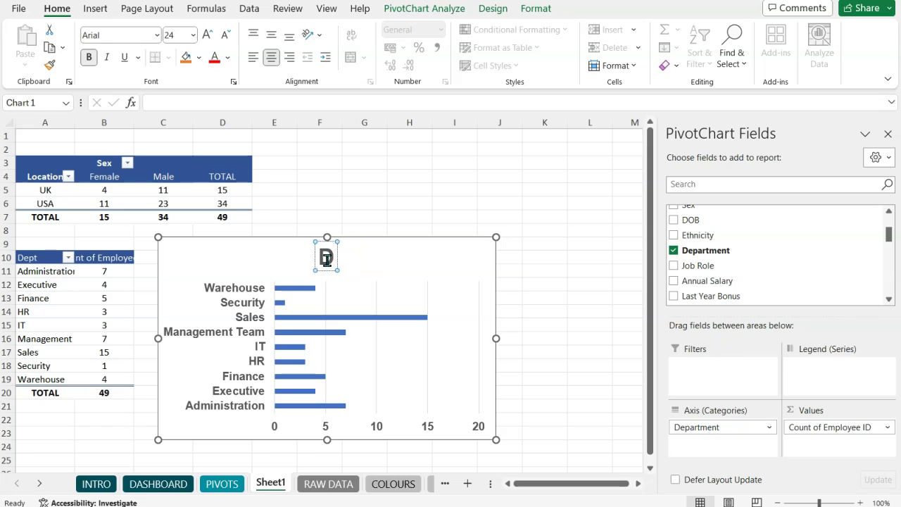
pyautogui.write('M People')
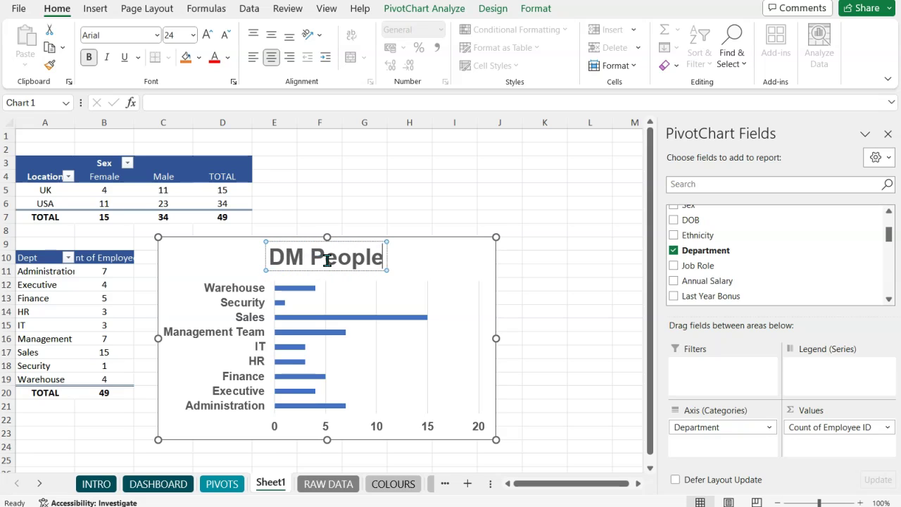
pyautogui.write(' by D')
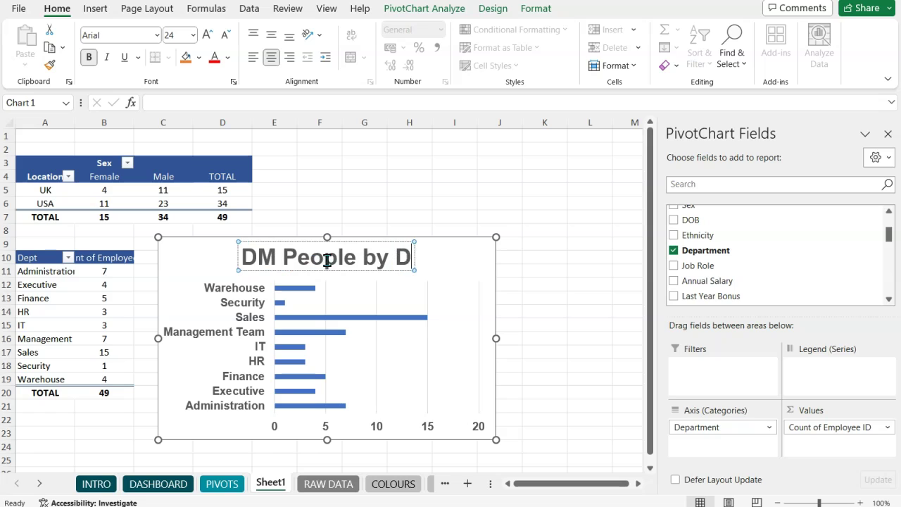
pyautogui.write('ept.')
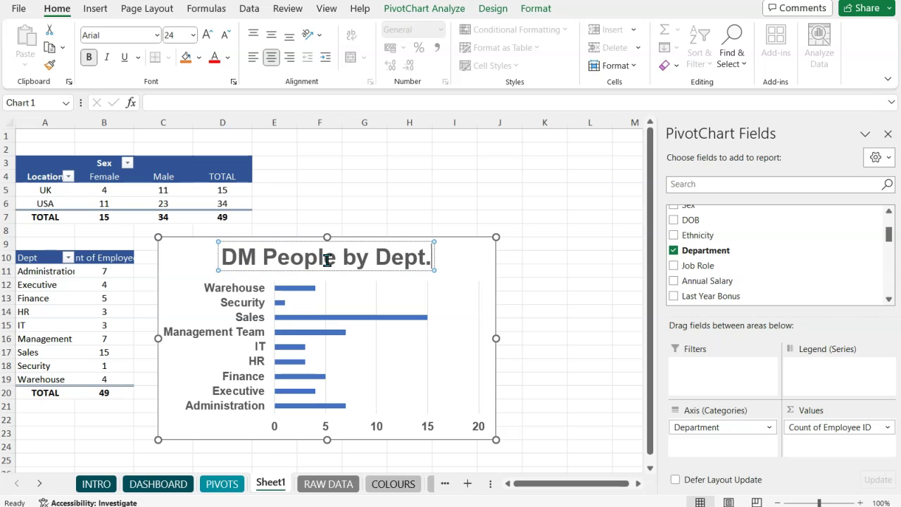
# Step: Set the bar series gap width to 30% in Format Data Series
pyautogui.click(281, 310)
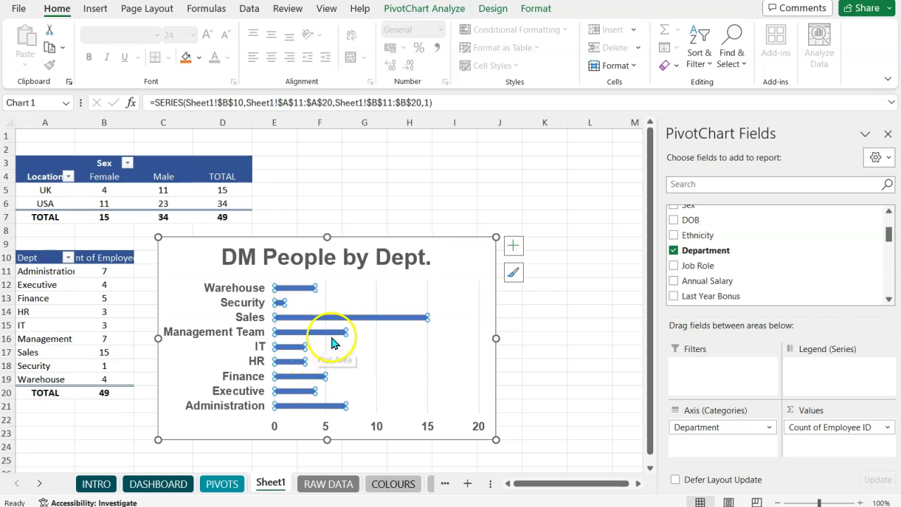
pyautogui.moveTo(323, 340)
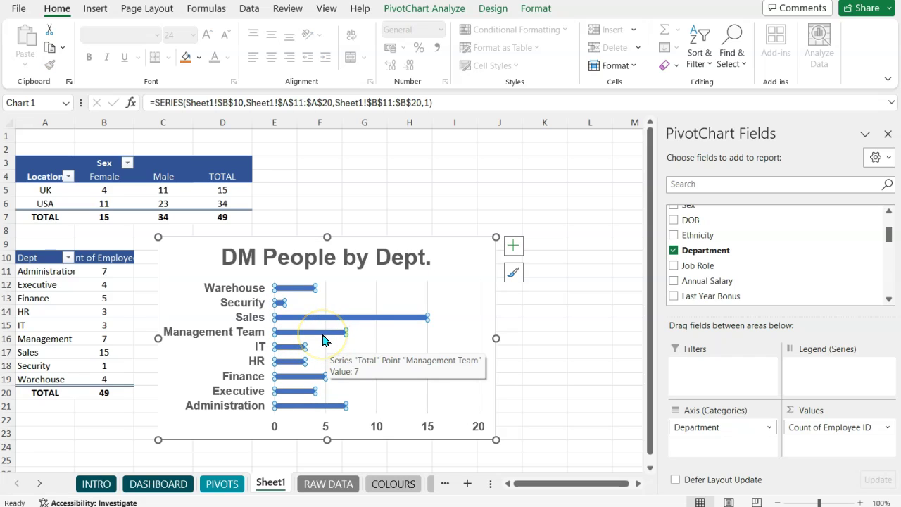
pyautogui.rightClick(324, 340)
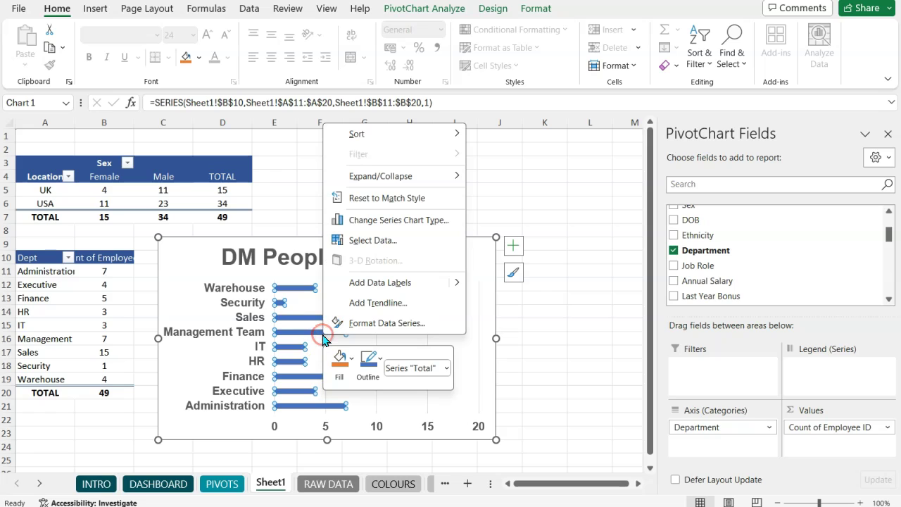
pyautogui.click(381, 325)
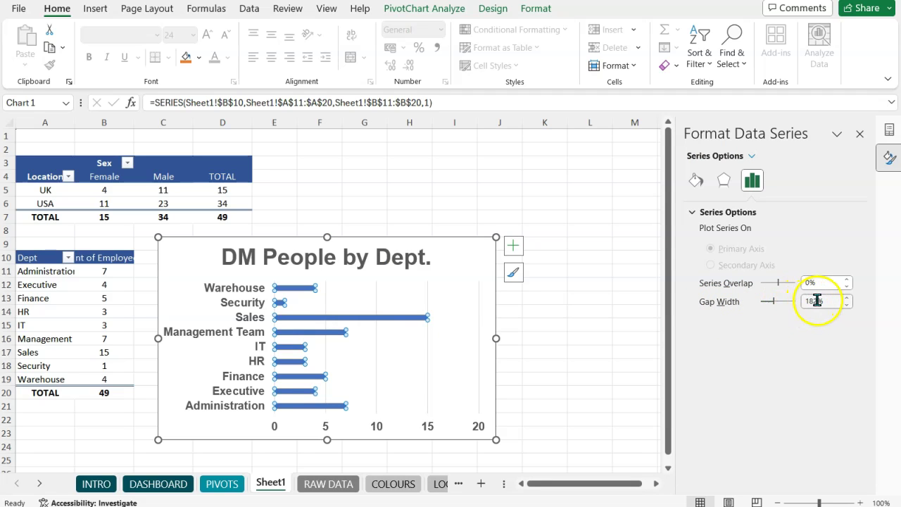
pyautogui.moveTo(816, 301); pyautogui.dragTo(808, 303)
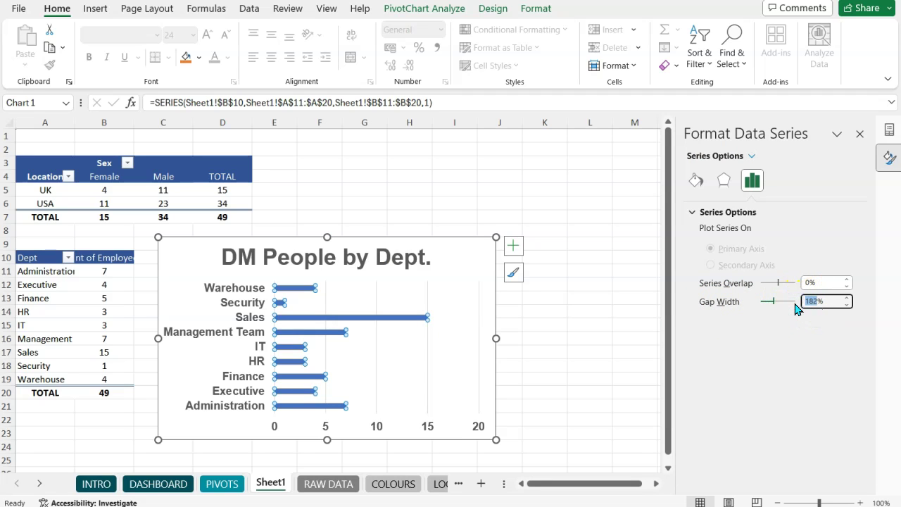
pyautogui.write('30')
pyautogui.press('Return')
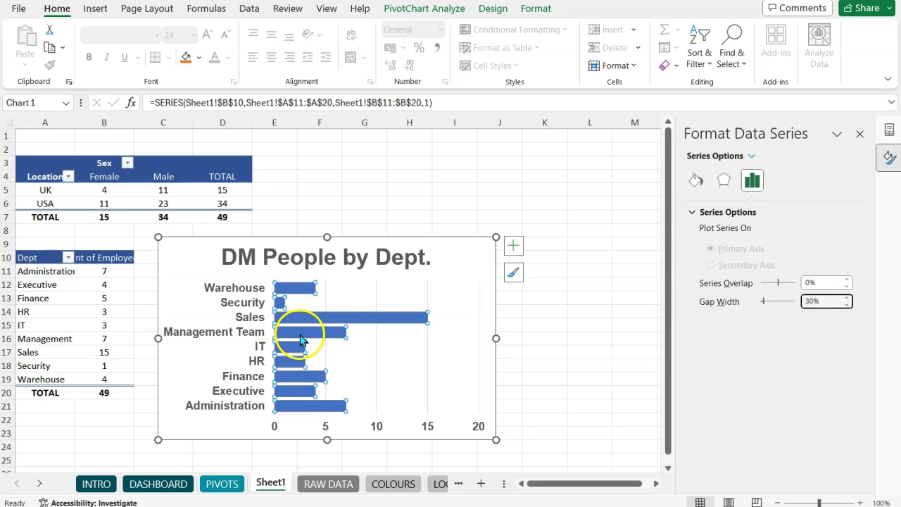
# Step: Give the bars a solid dark teal fill
pyautogui.moveTo(304, 339)
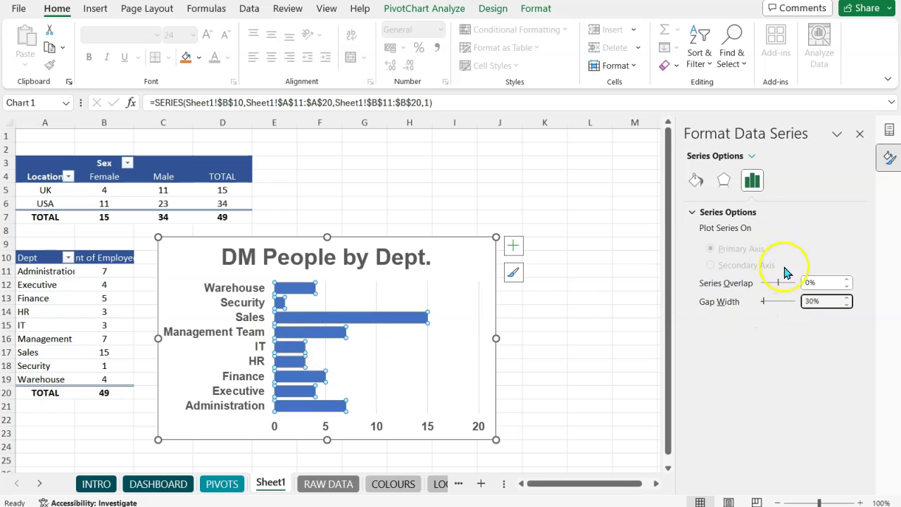
pyautogui.click(696, 180)
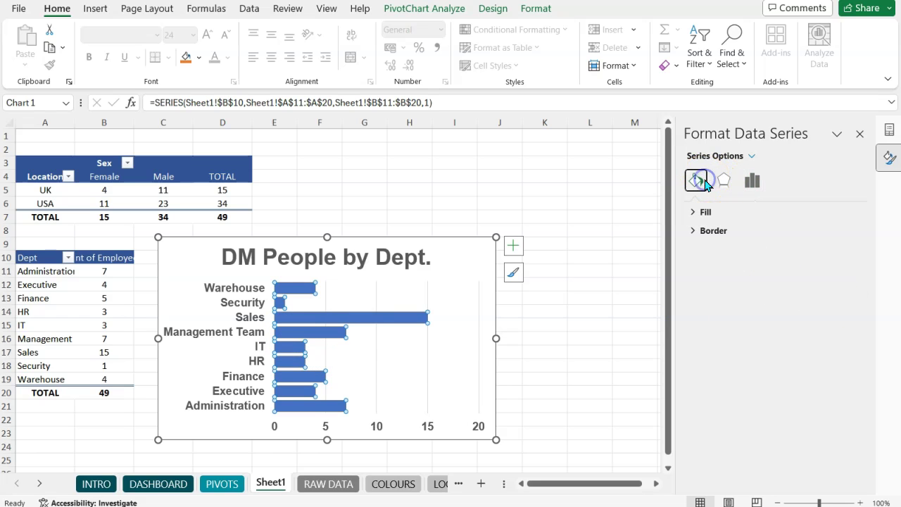
pyautogui.click(694, 212)
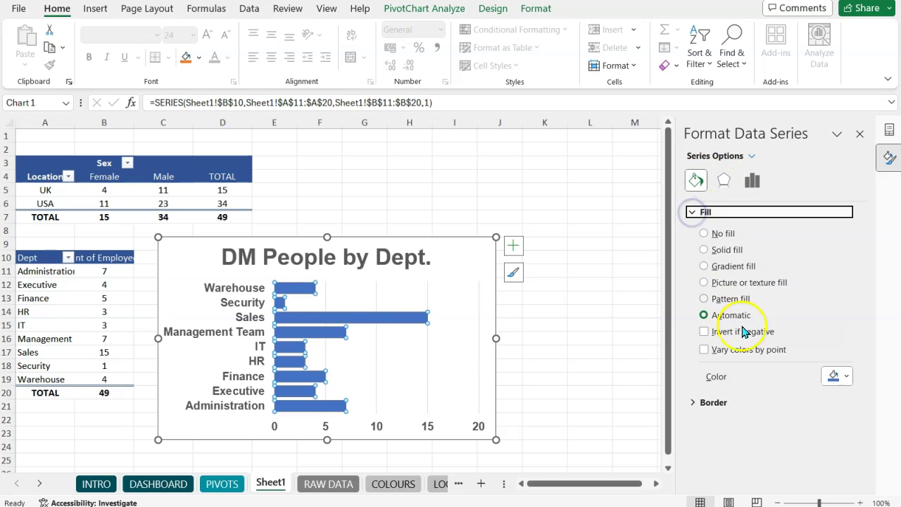
pyautogui.click(839, 378)
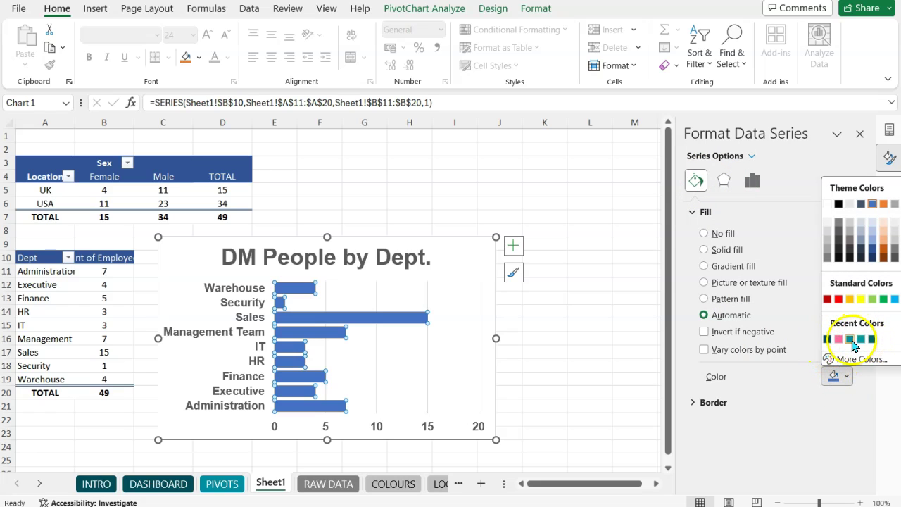
pyautogui.click(827, 341)
pyautogui.click(488, 302)
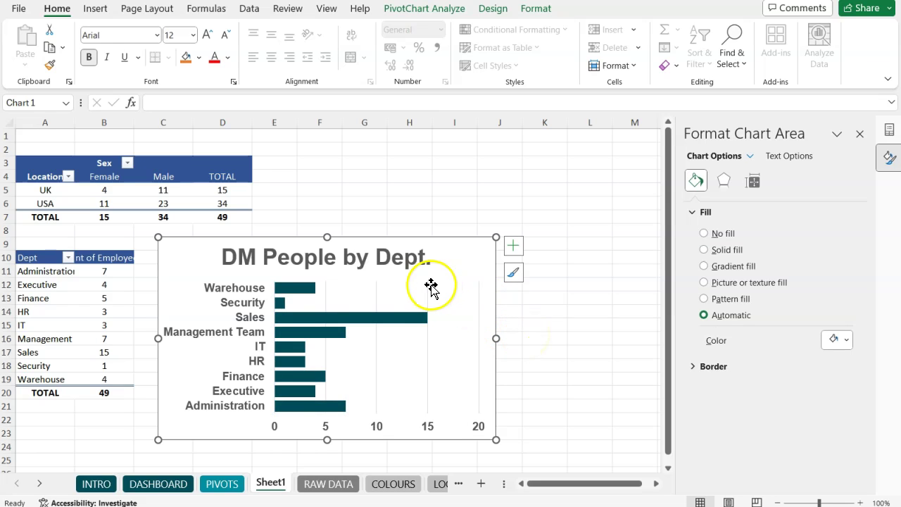
# Step: Colour the chart title text dark teal
pyautogui.click(373, 263)
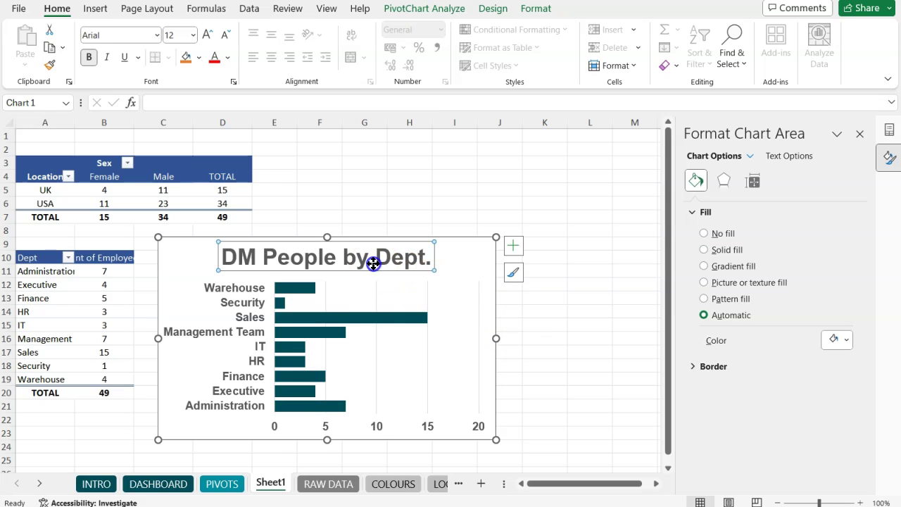
pyautogui.click(227, 57)
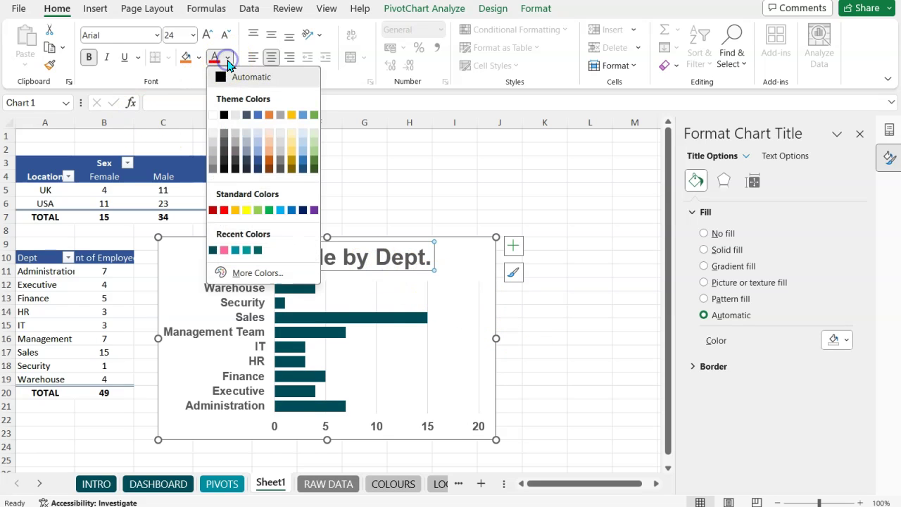
pyautogui.click(211, 250)
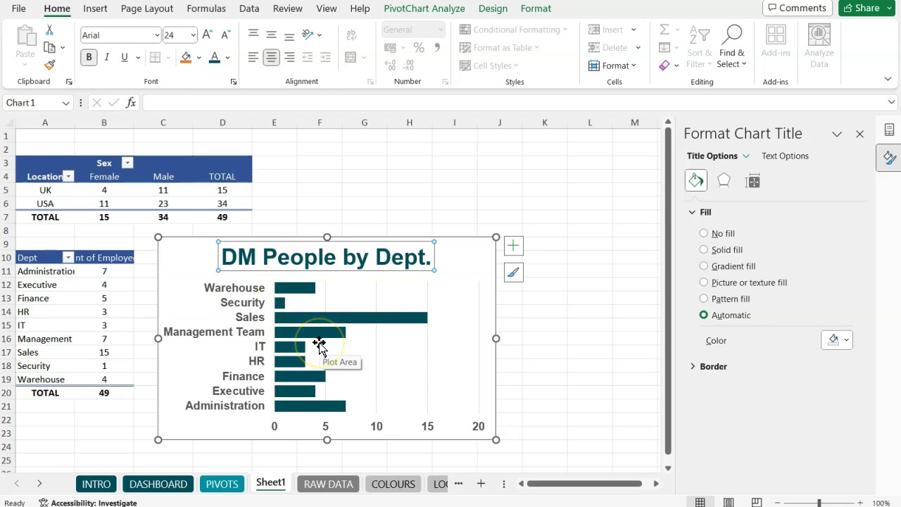
# Step: Set the chart area border to No line to remove its outline
pyautogui.click(533, 326)
pyautogui.click(488, 324)
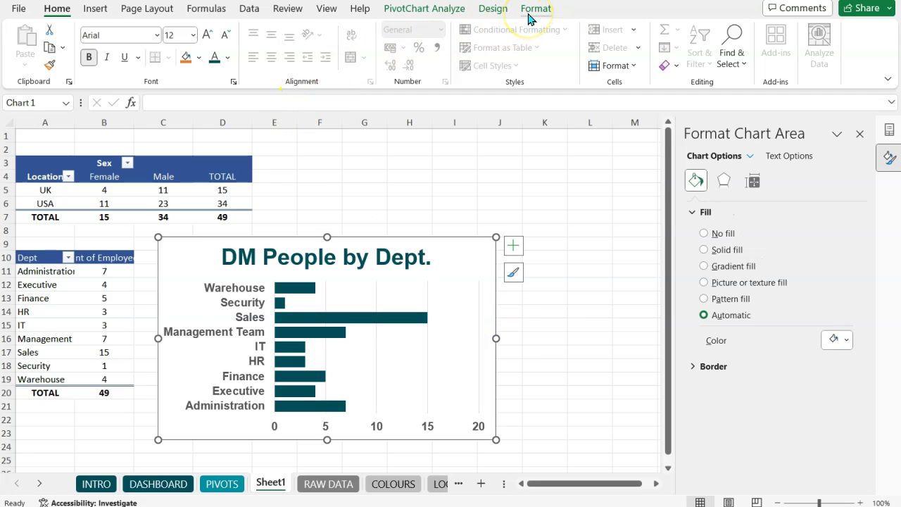
pyautogui.click(752, 182)
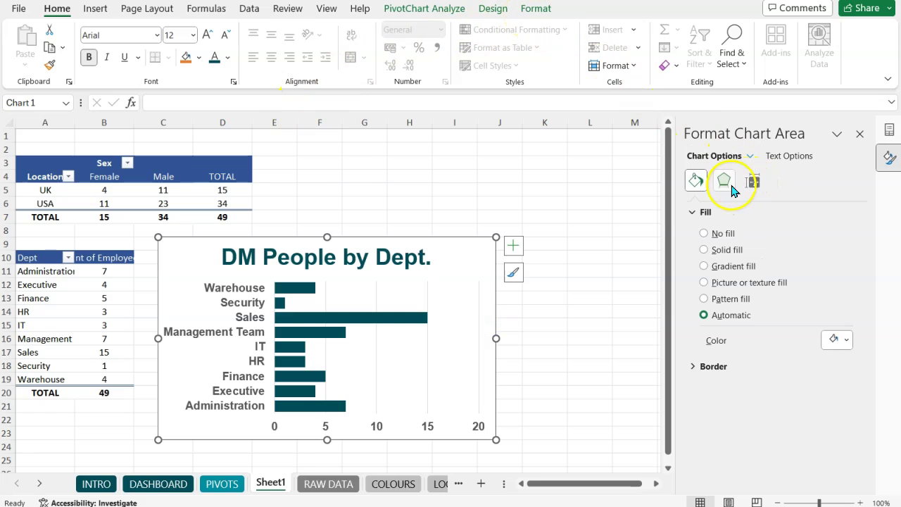
pyautogui.click(693, 367)
pyautogui.click(705, 387)
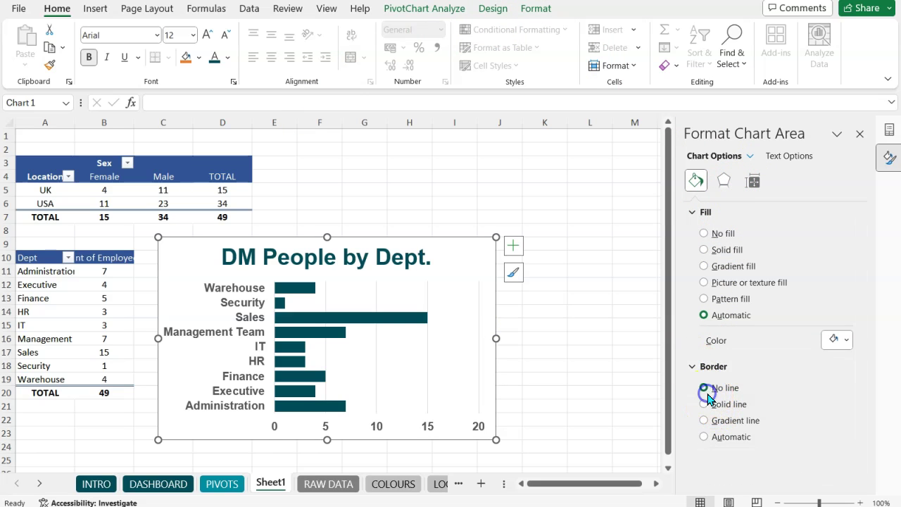
pyautogui.click(589, 353)
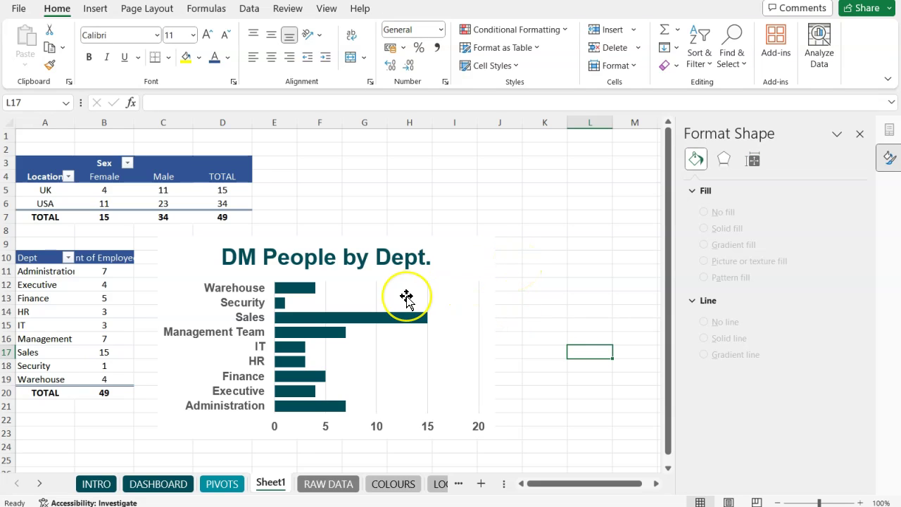
pyautogui.rightClick(468, 253)
pyautogui.click(355, 237)
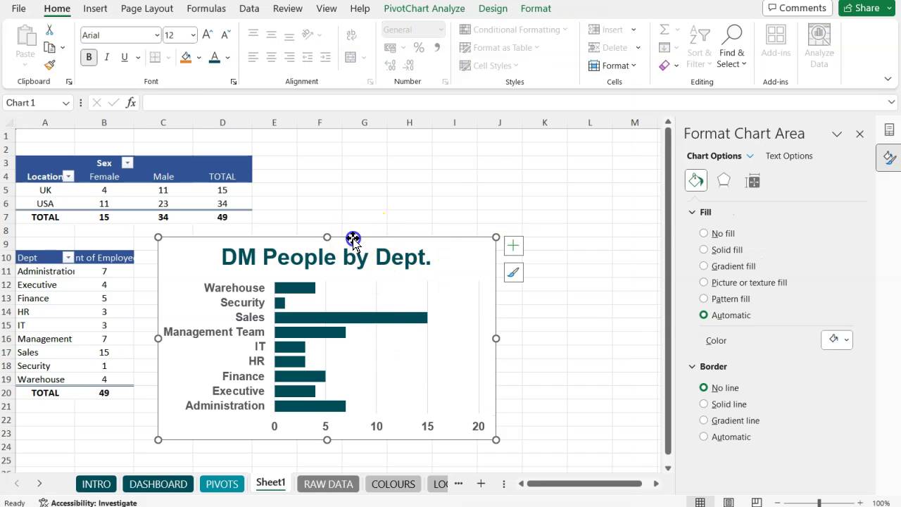
pyautogui.click(282, 218)
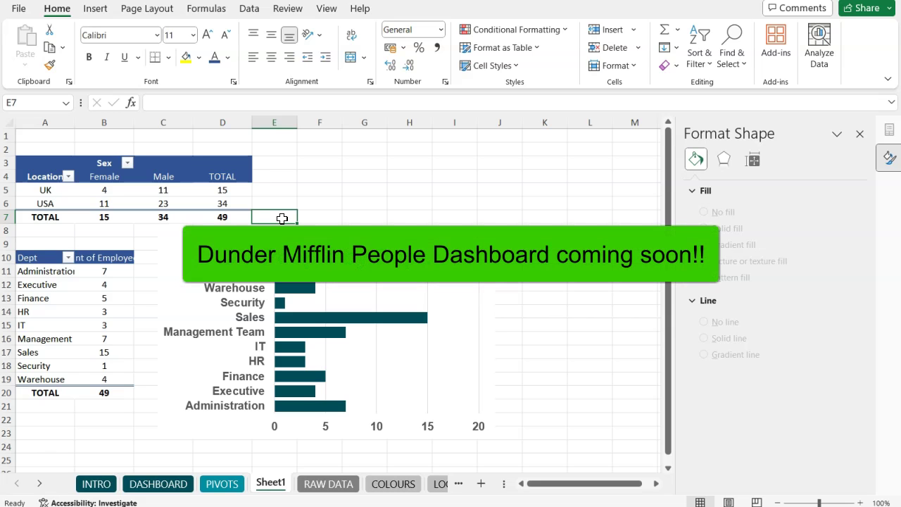
pyautogui.click(190, 246)
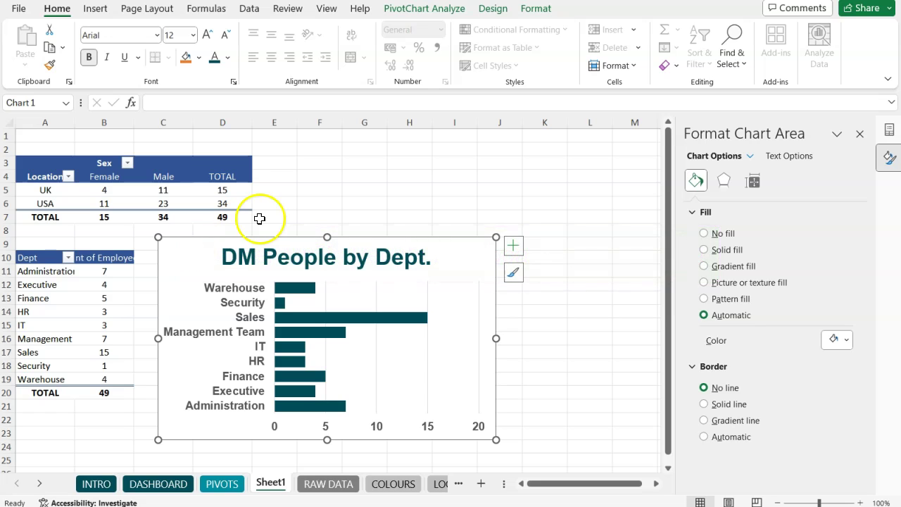
pyautogui.click(262, 218)
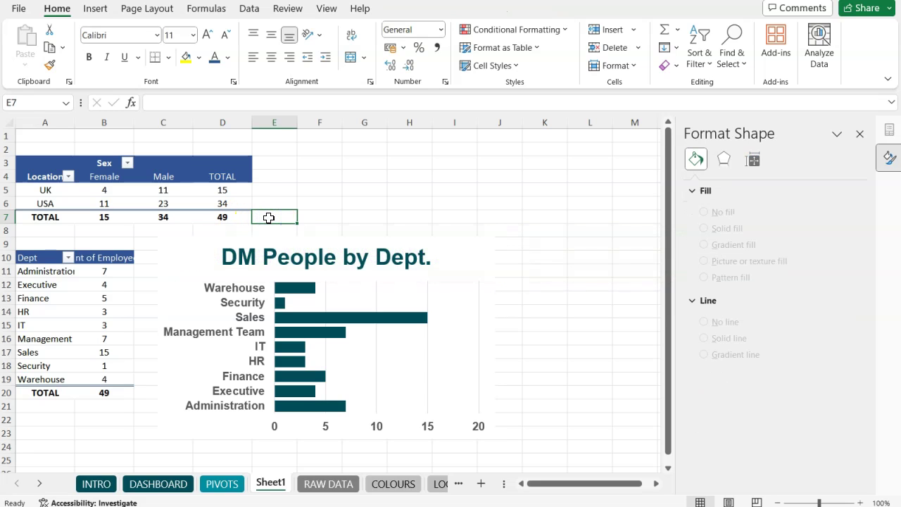